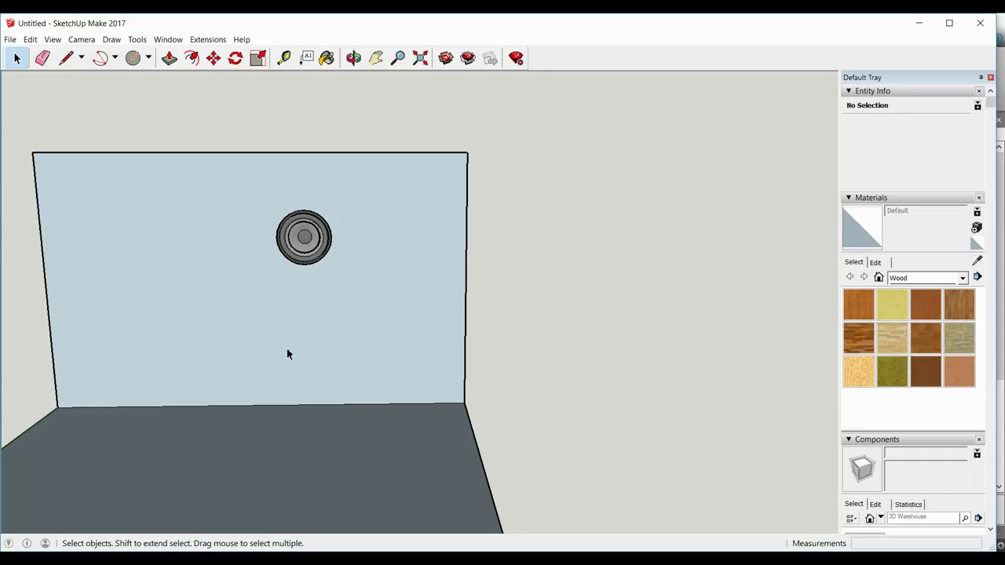
Orbit the view to look down into the open-topped speaker box
left_click_drag(393, 341, 383, 398)
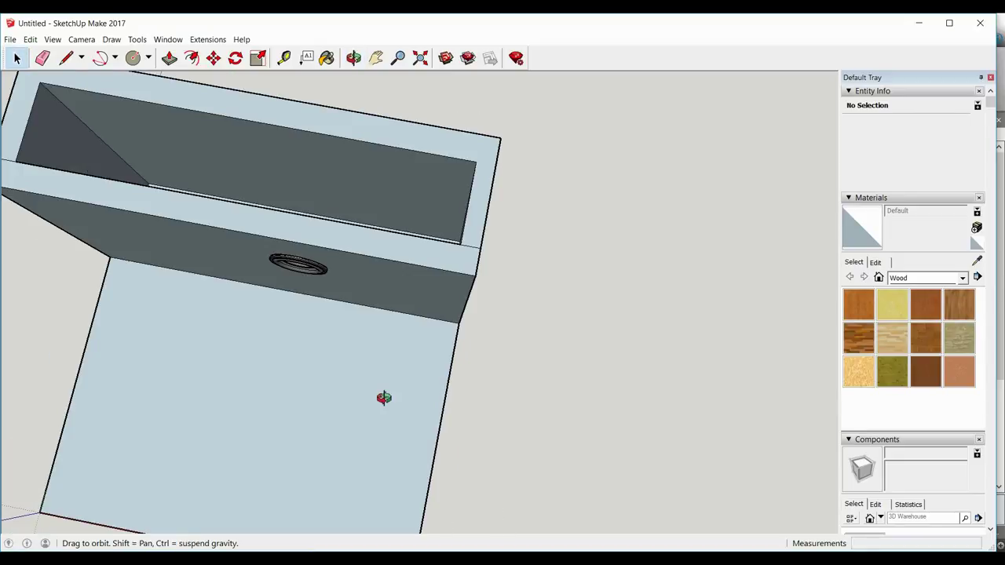
key("F2")
key("space")
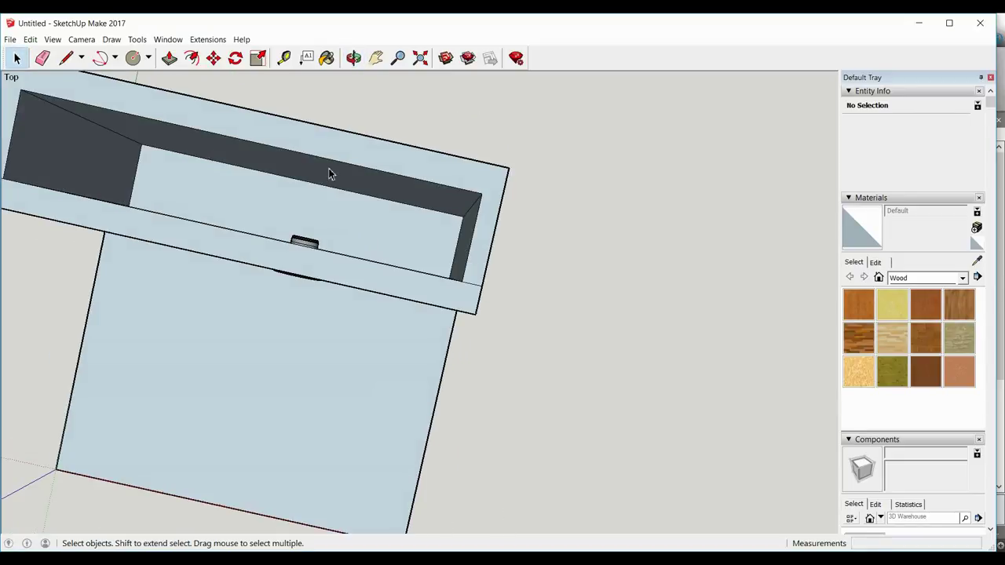
key("o")
left_click_drag(329, 173, 346, 284)
key("space")
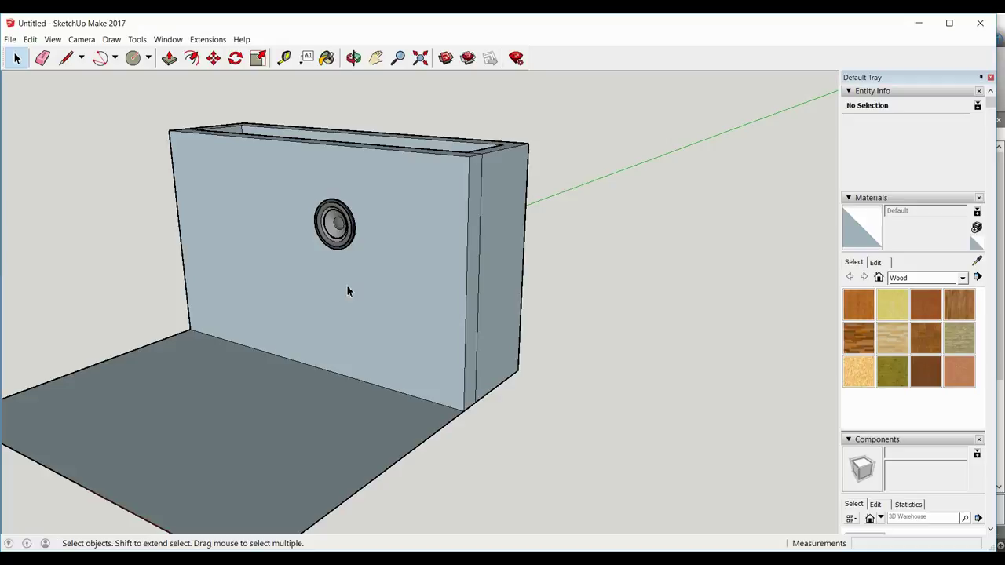
left_click_drag(332, 224, 597, 275)
Tape-measure the box's inside length between inner corners, about 20 61/64 inches
key("t")
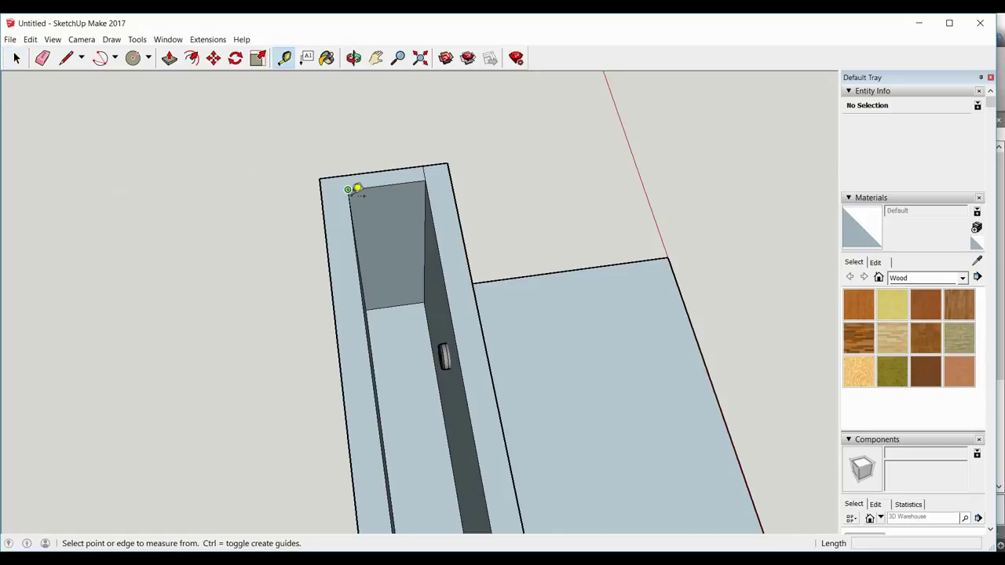
left_click(348, 189)
left_click(425, 180)
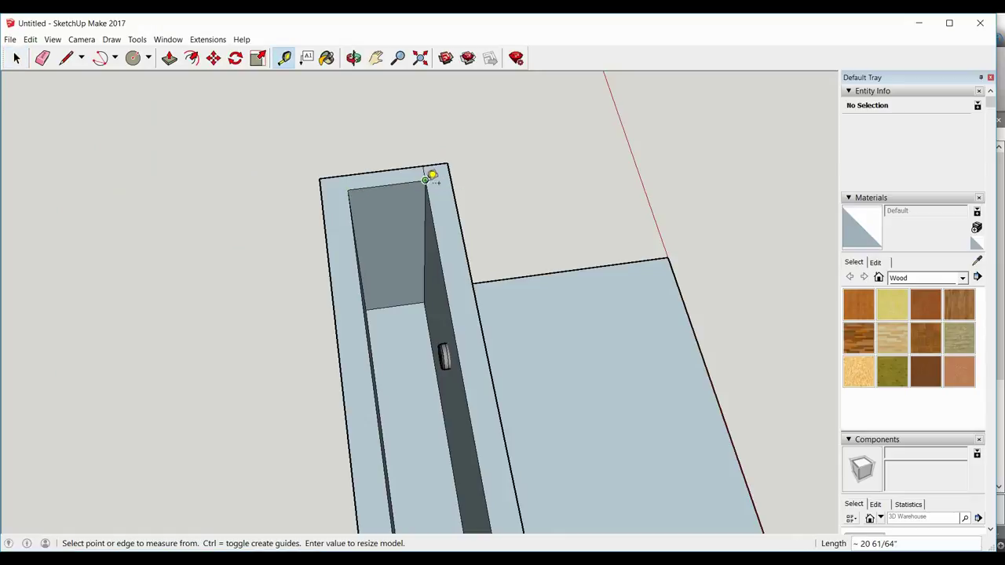
key("o")
left_click_drag(282, 200, 76, 215)
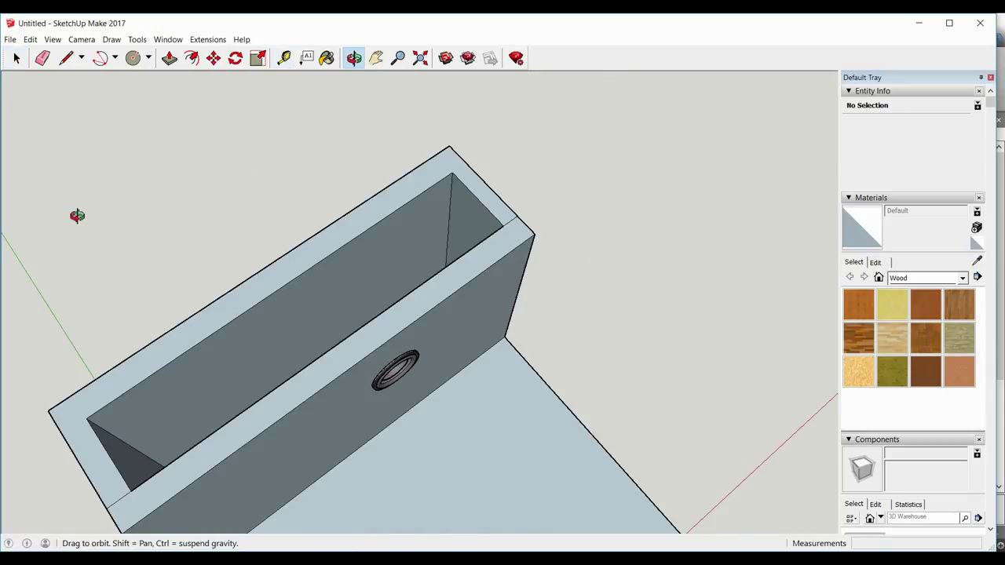
key("t")
left_click(85, 413)
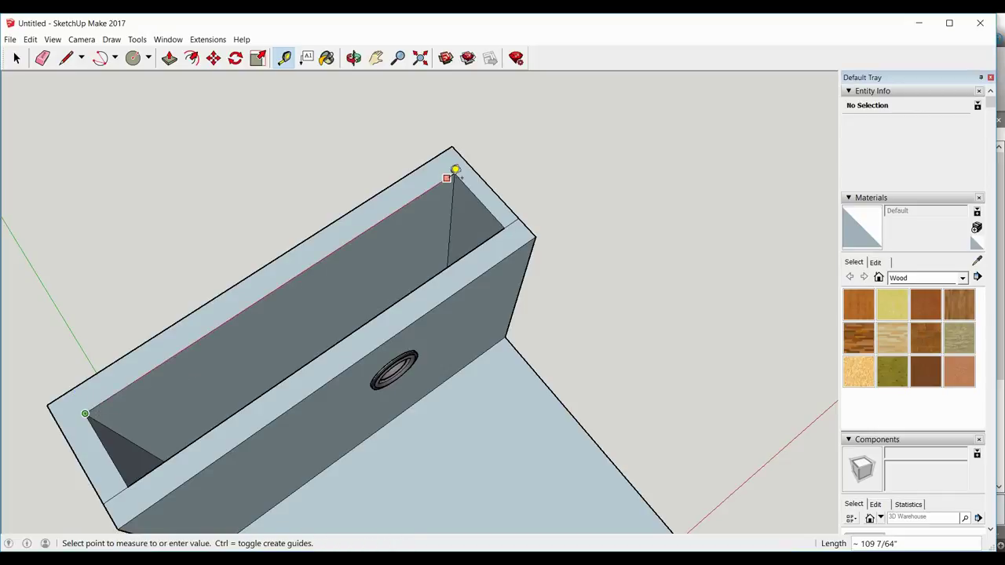
Orbit to a more frontal view looking down into the hollow box
key("o")
left_click_drag(458, 171, 996, 402)
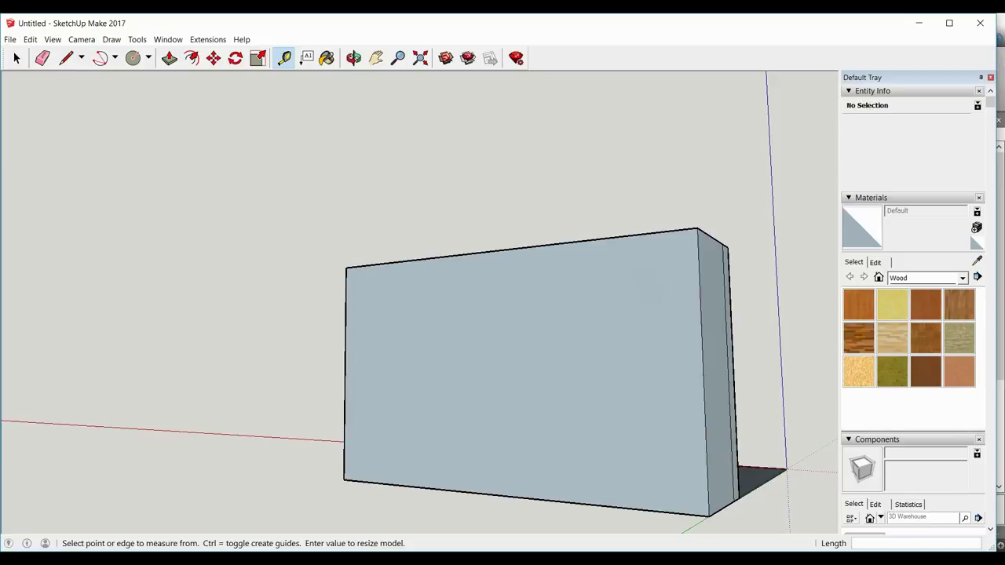
left_click_drag(377, 489, 181, 531)
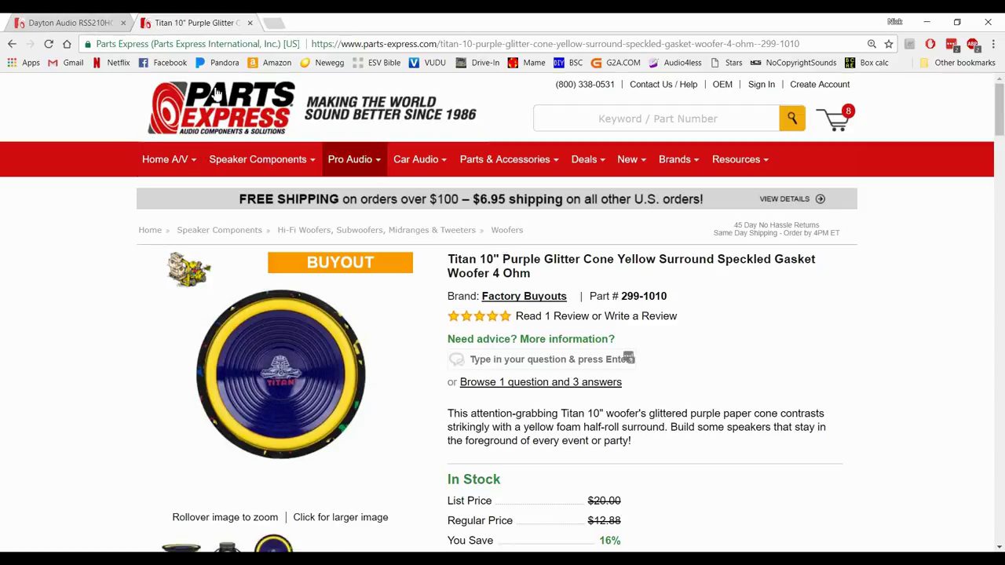
Show the Dayton Audio RSS210HO-4 page and scroll past its price and Highlights
left_click(94, 17)
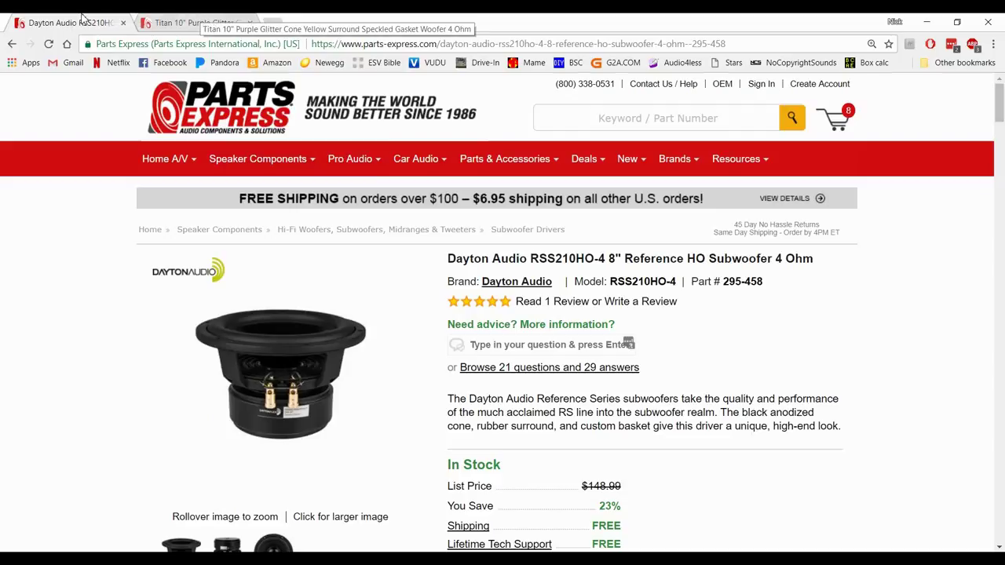
scroll(410, 319, "down", 2)
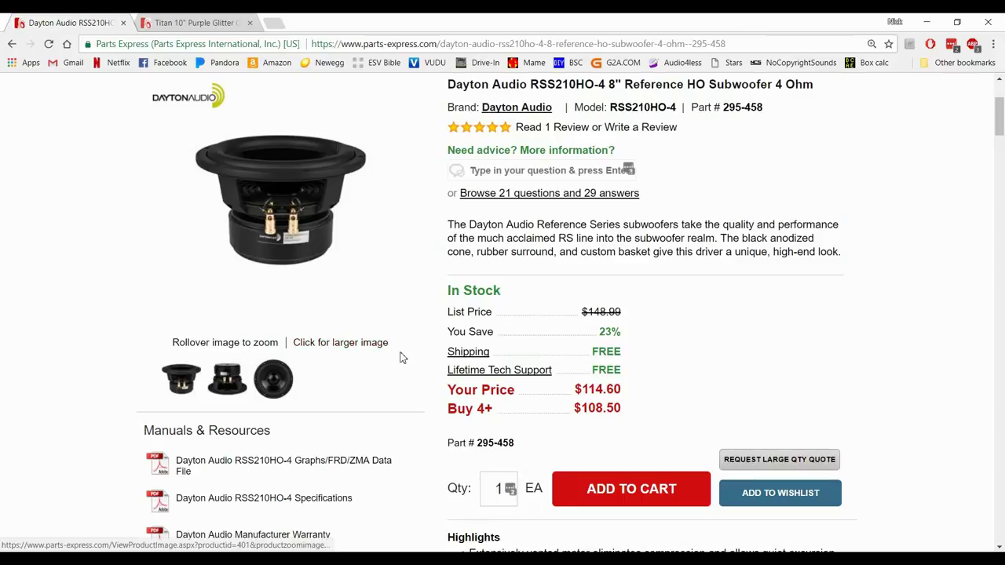
scroll(419, 366, "down", 2)
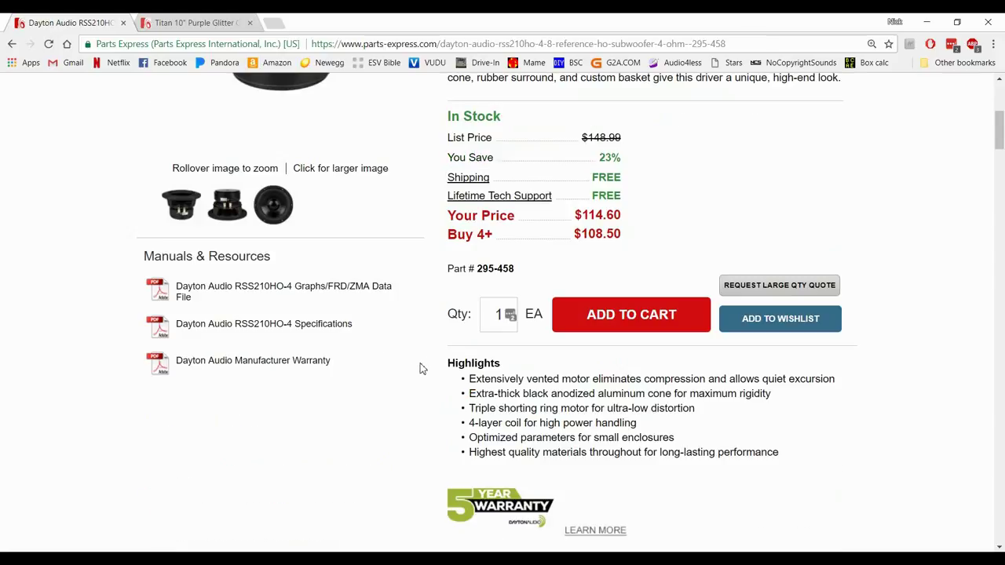
scroll(420, 366, "down", 5)
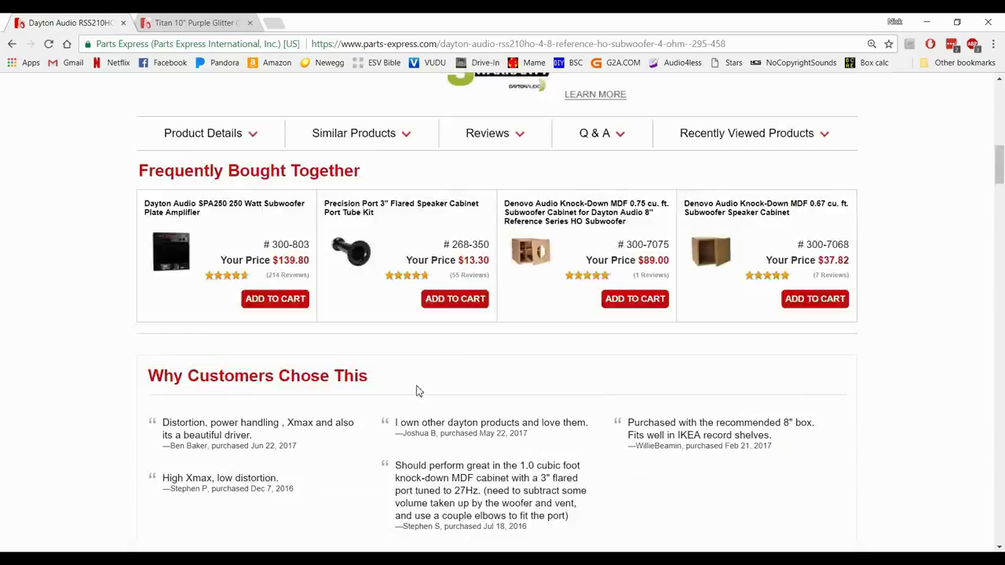
Find the Thiele-Small Parameters table and highlight the Total Q (Qts) value 0.40
scroll(418, 391, "down", 5)
scroll(412, 380, "down", 1)
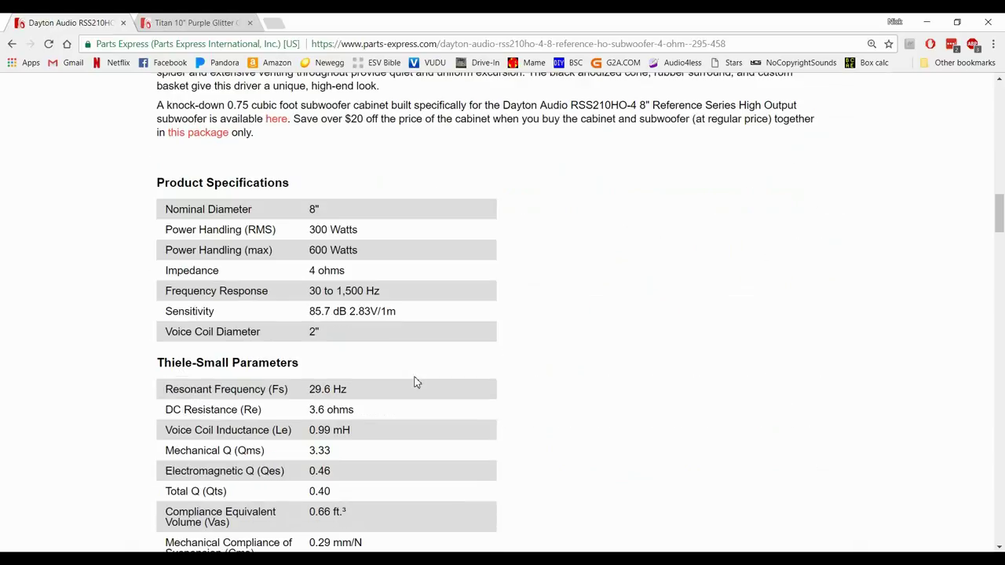
scroll(416, 382, "down", 2)
left_click_drag(161, 188, 332, 195)
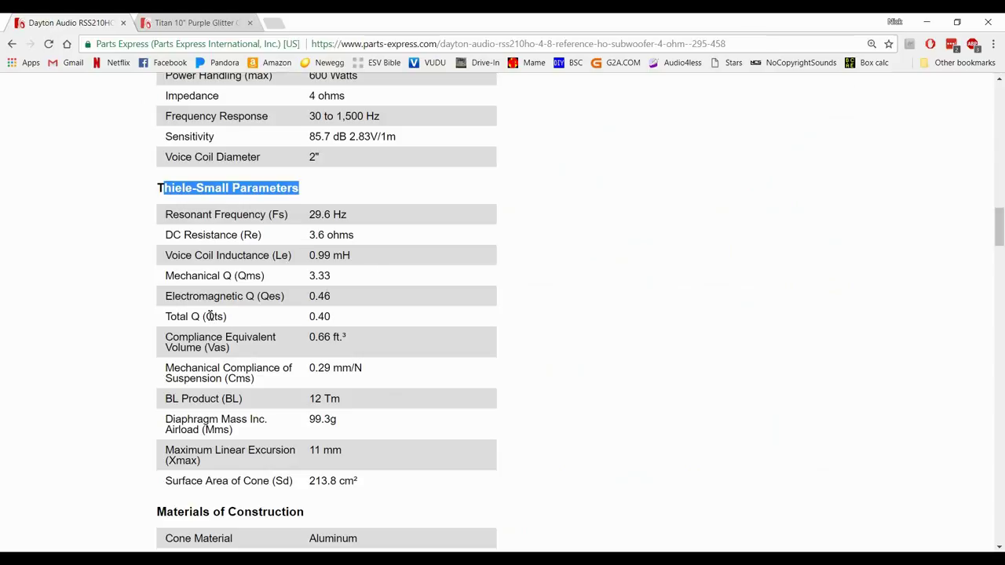
left_click_drag(208, 316, 228, 317)
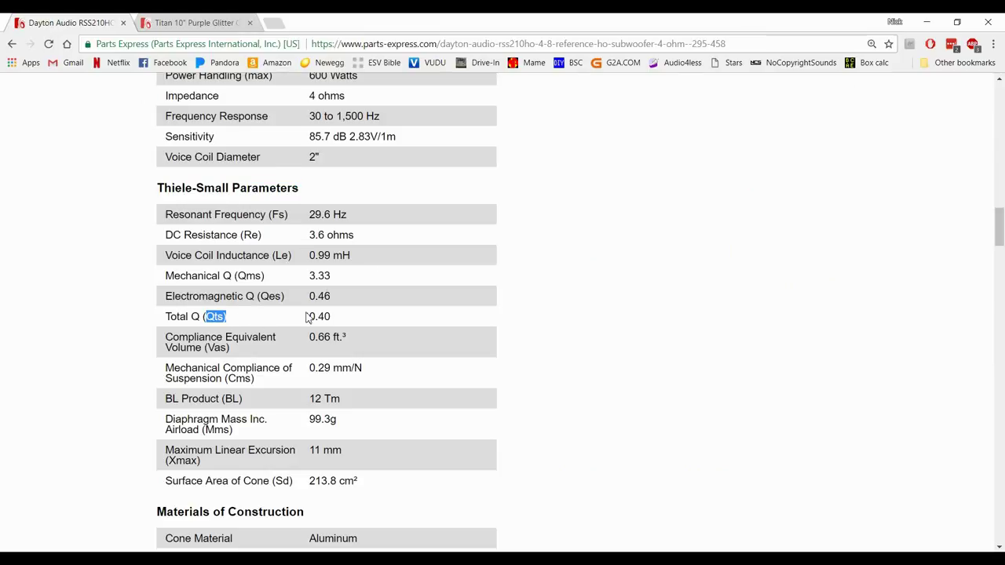
left_click_drag(312, 317, 342, 319)
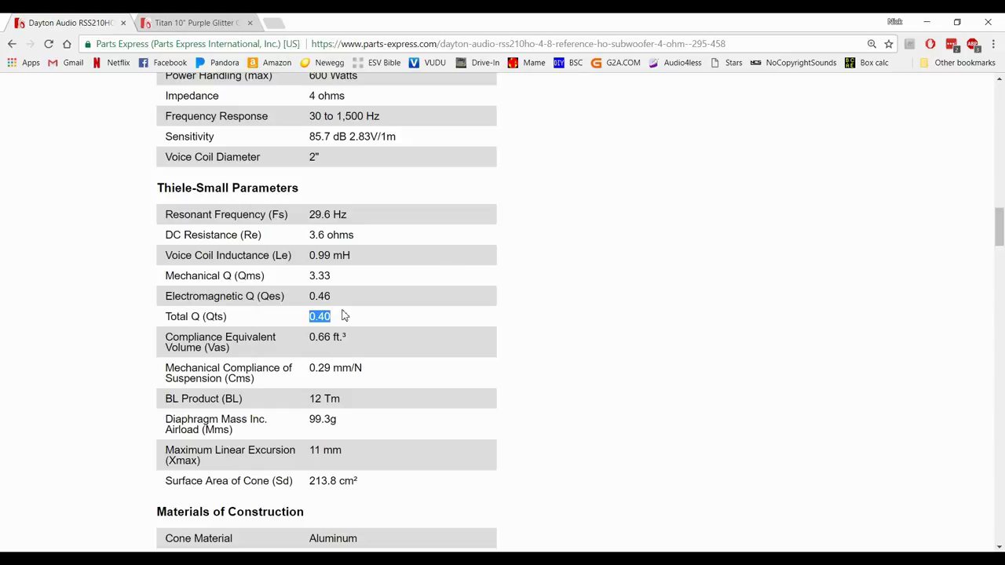
left_click(313, 316)
triple_click(314, 315)
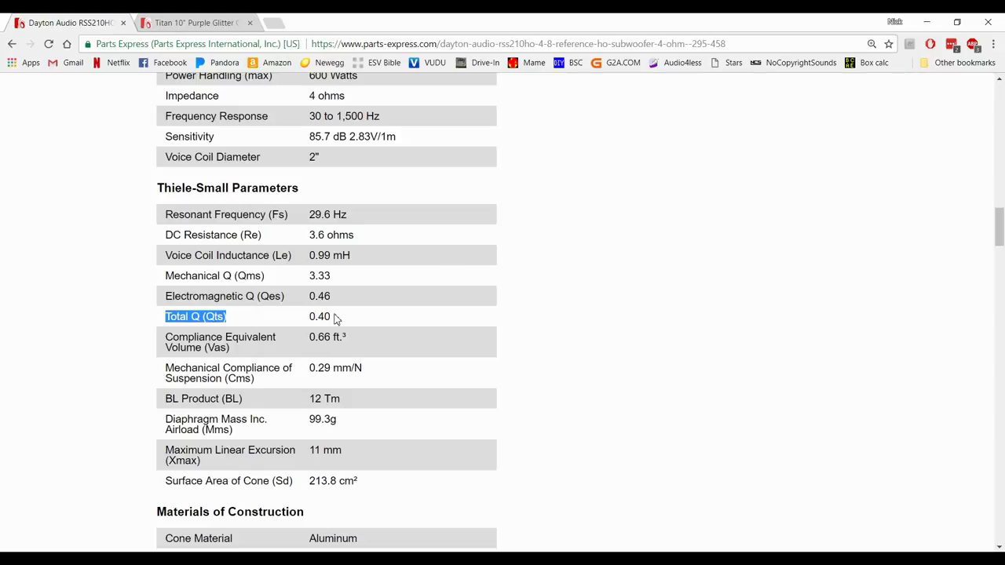
double_click(355, 317)
left_click(356, 317)
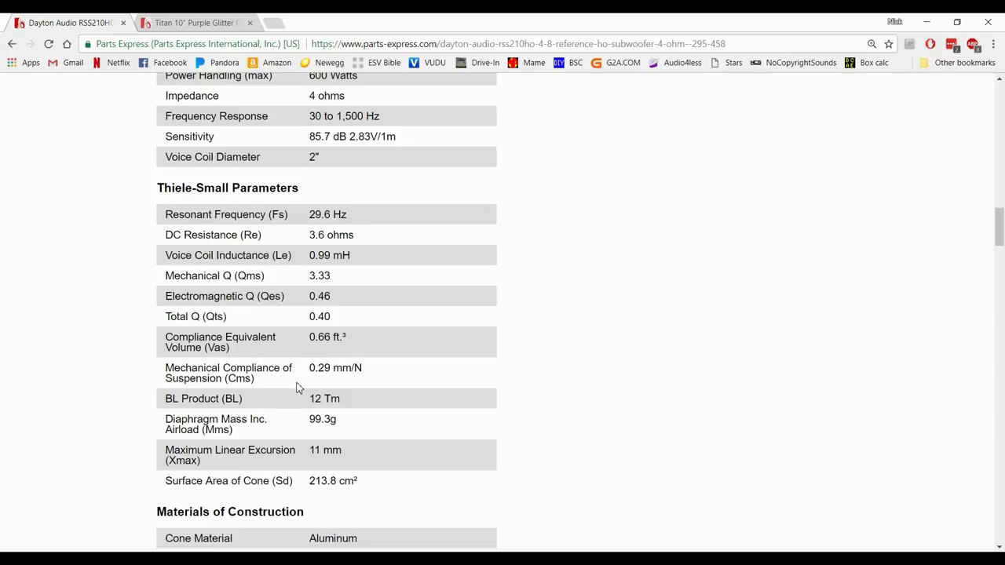
scroll(310, 383, "up", 15)
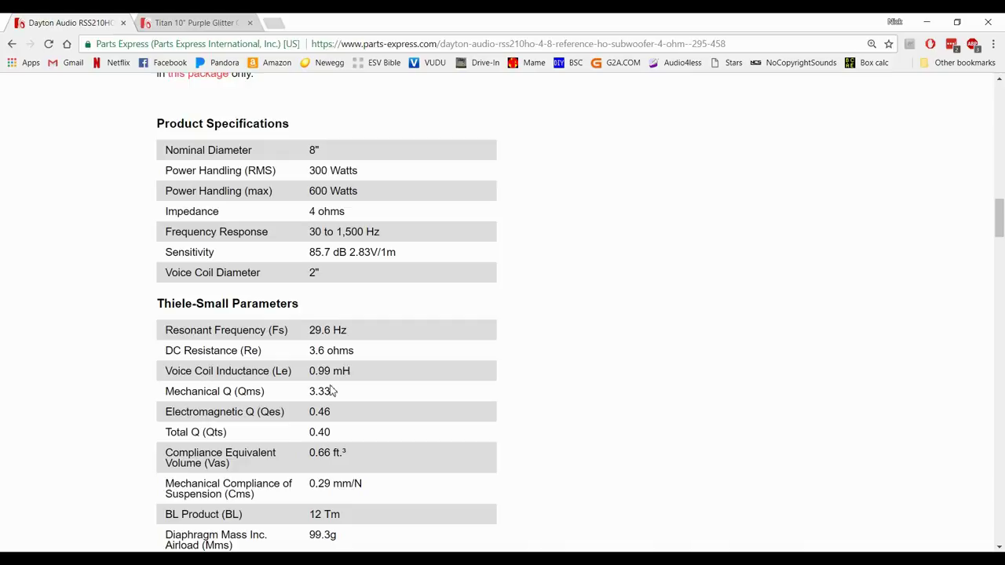
scroll(299, 204, "up", 6)
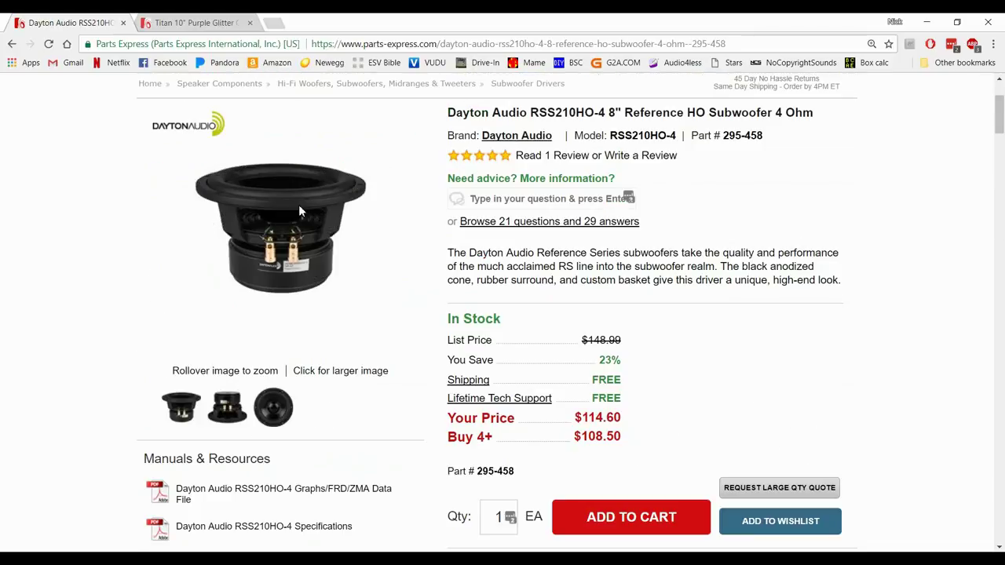
Show the Titan 10" woofer page and highlight its sale price and 1.22 value
left_click(194, 22)
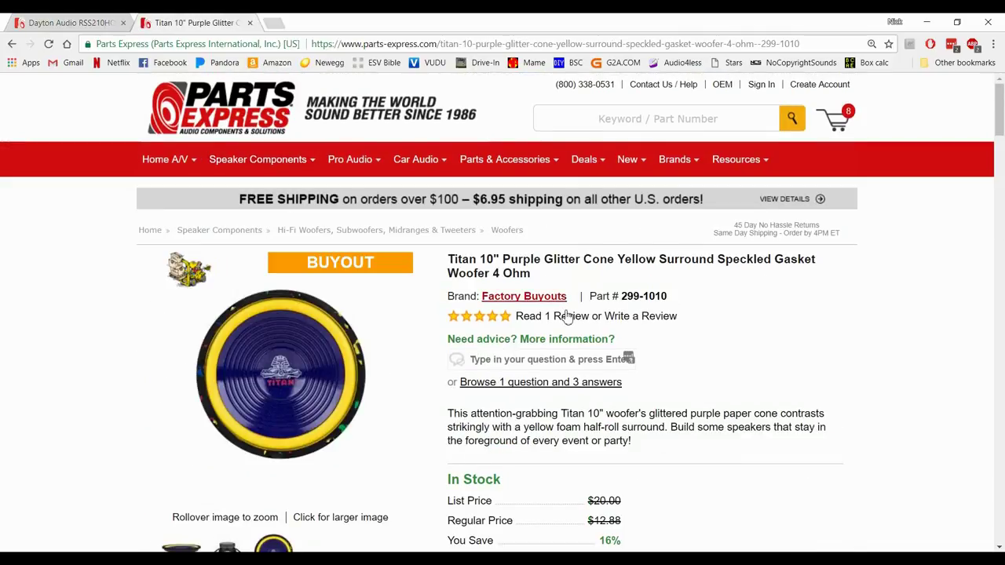
scroll(559, 346, "down", 2)
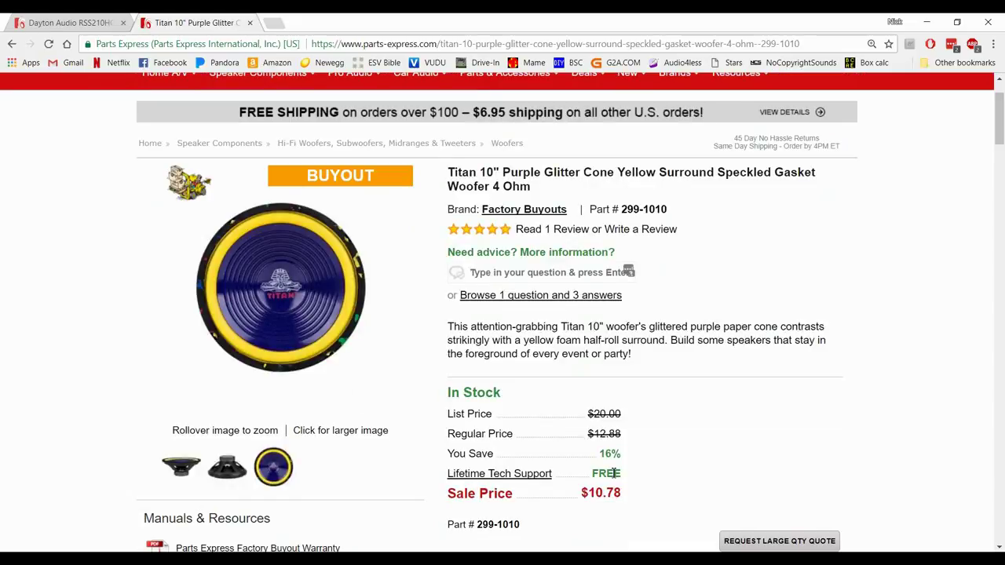
double_click(584, 493)
scroll(498, 439, "down", 15)
scroll(470, 443, "down", 6)
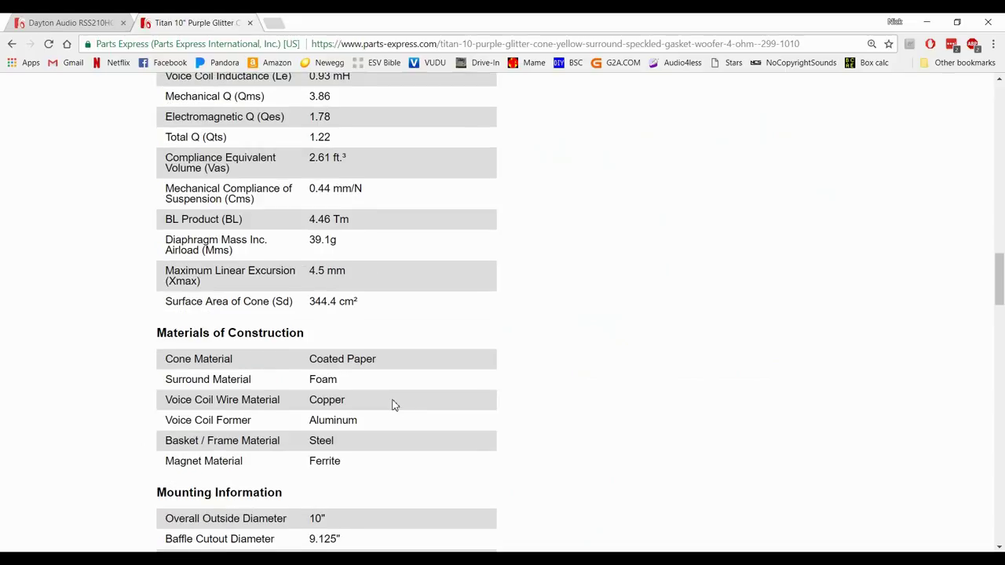
scroll(296, 291, "up", 1)
left_click_drag(296, 225, 363, 229)
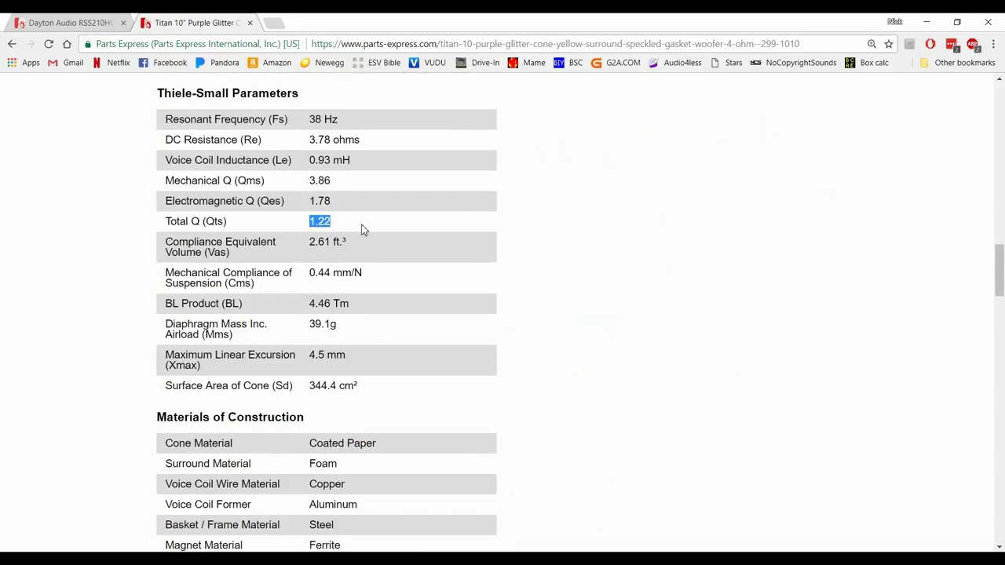
left_click(562, 227)
Highlight the Titan's note about high Qts suitability, then switch to WinISD
scroll(572, 275, "up", 7)
scroll(589, 304, "up", 5)
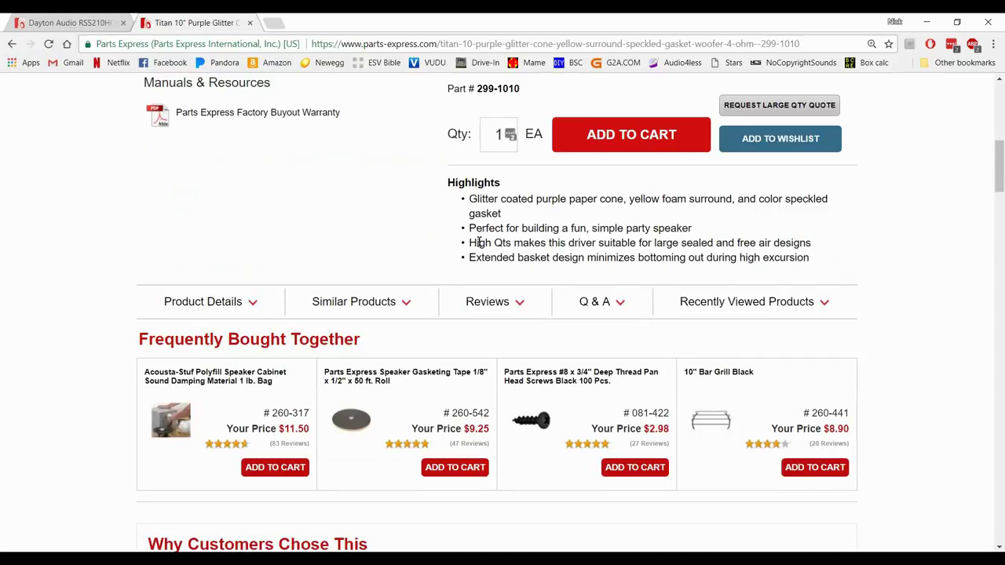
left_click_drag(469, 243, 729, 238)
left_click(729, 238)
scroll(746, 266, "up", 4)
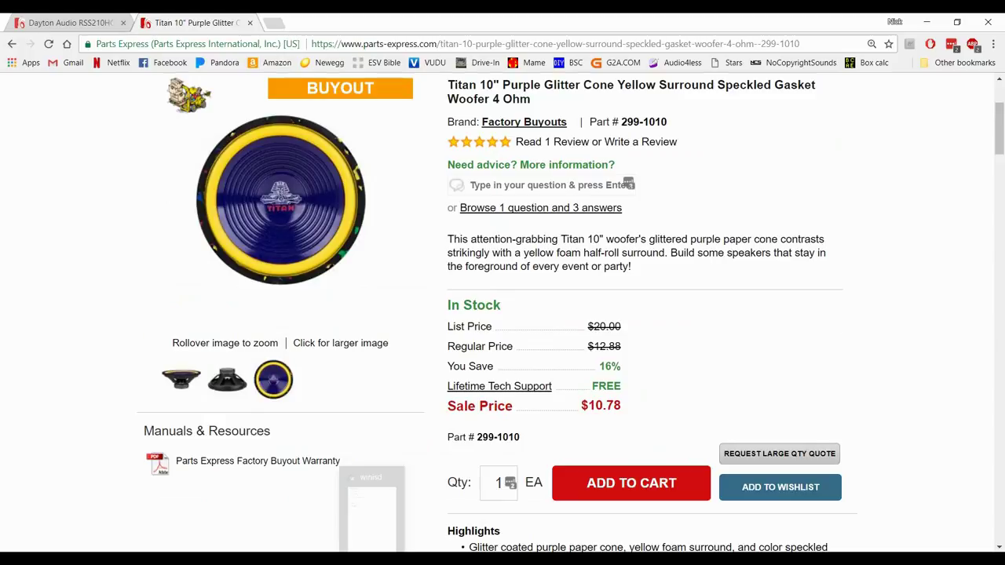
left_click(369, 510)
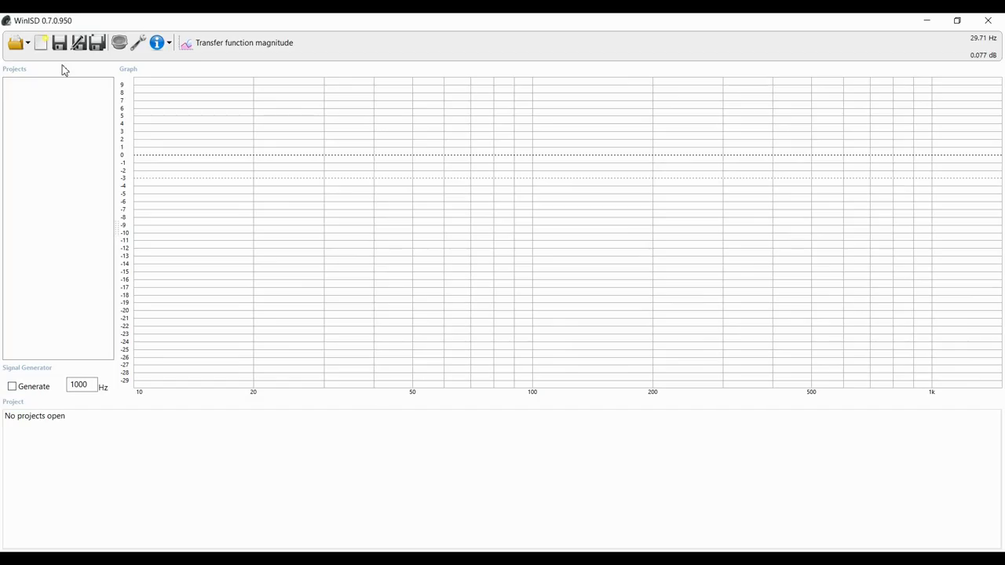
Start a new closed-box project for the Titan Part # 299-1010 driver
left_click(46, 41)
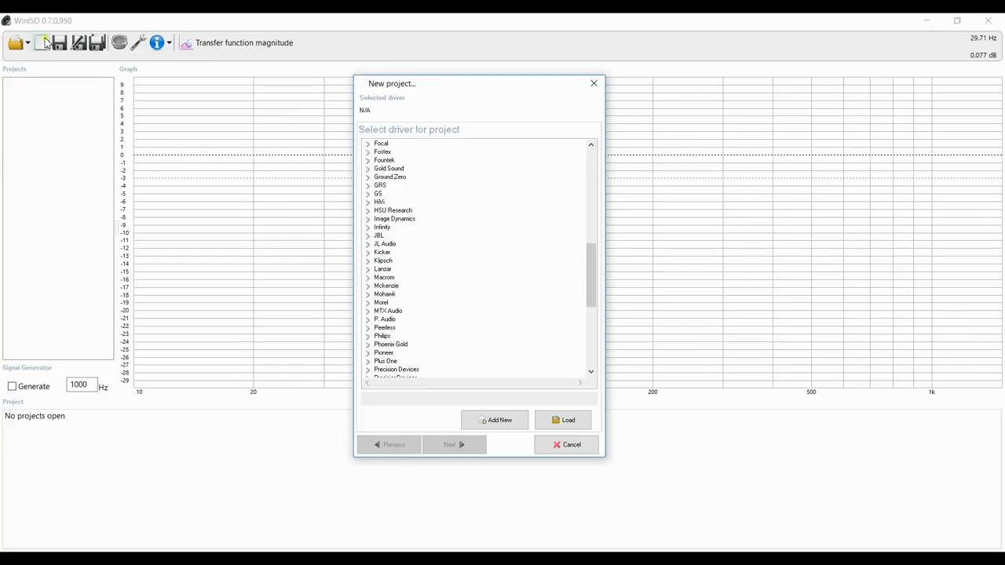
scroll(408, 288, "down", 10)
scroll(407, 287, "down", 2)
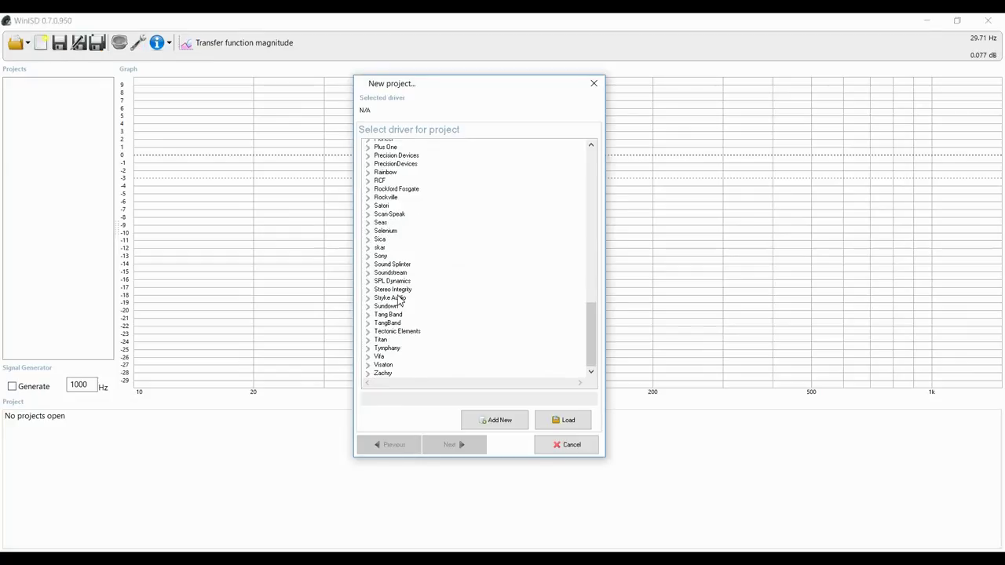
left_click(369, 340)
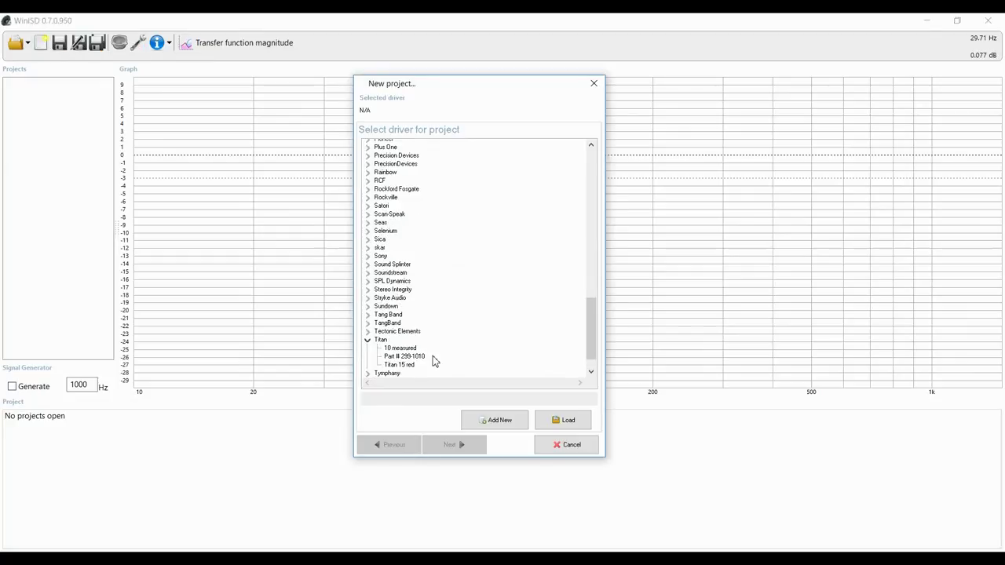
left_click(416, 357)
left_click(452, 445)
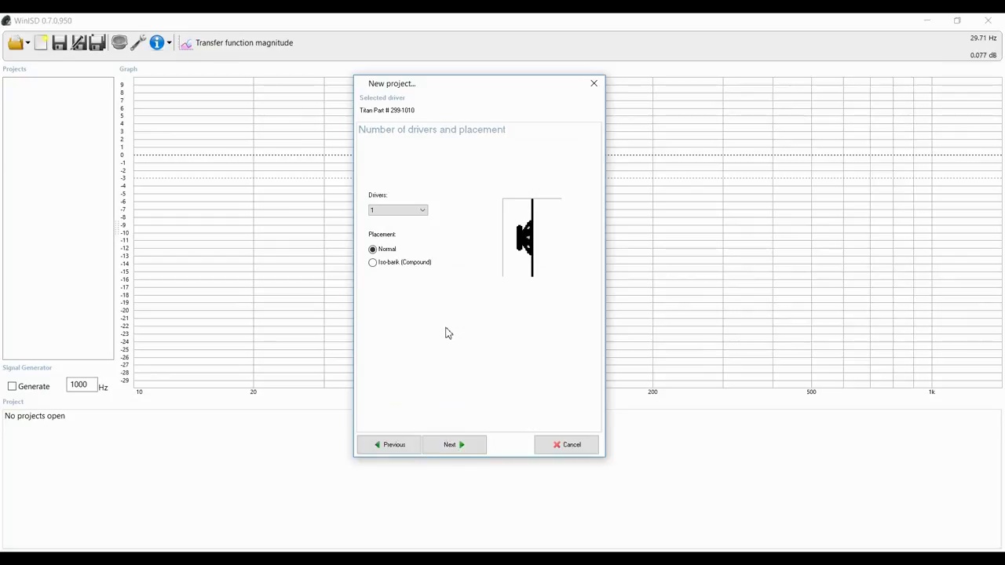
left_click(456, 445)
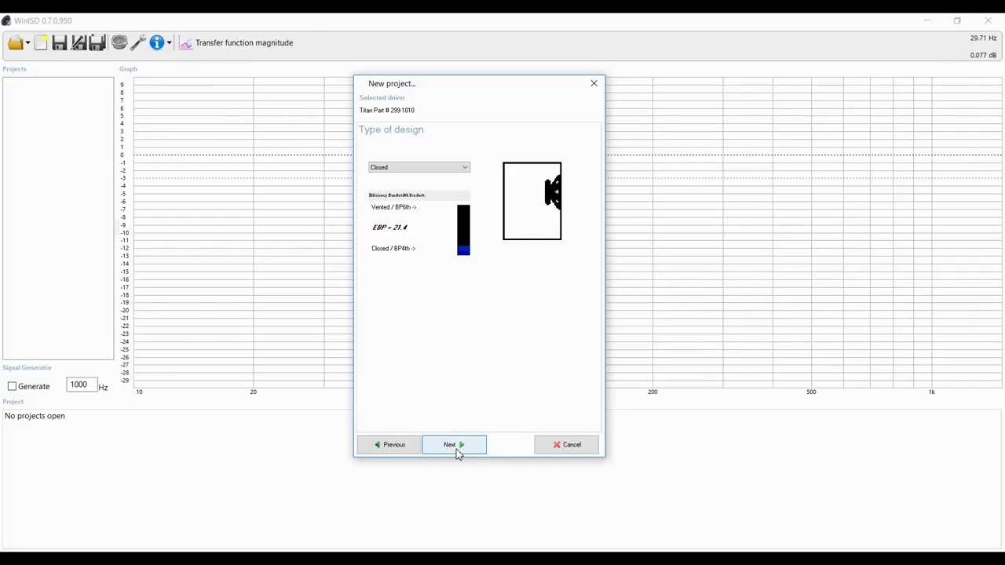
left_click(454, 449)
Choose the 1.500 Equal ripple alignment and create the project named Titan
left_click(523, 174)
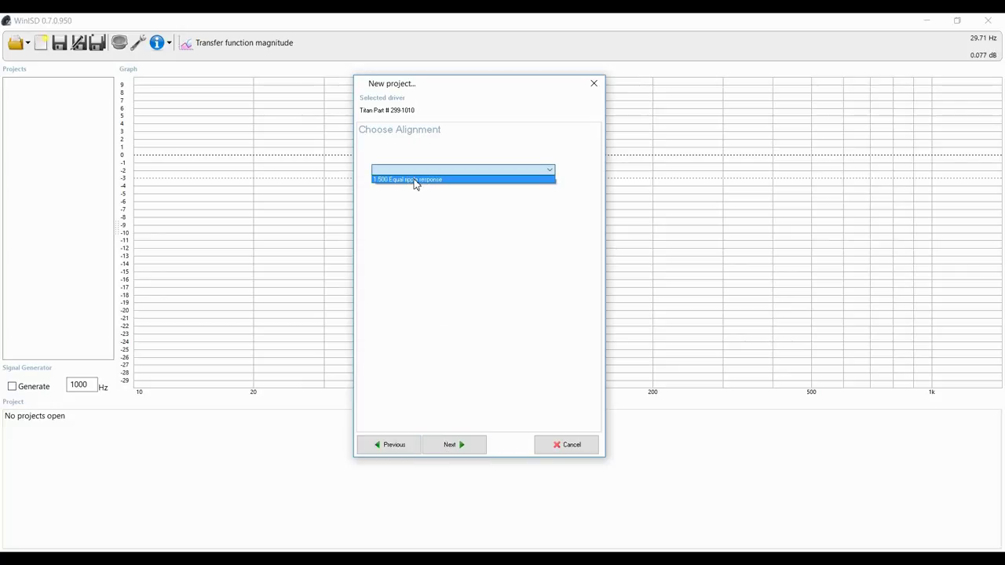
left_click(414, 179)
left_click(459, 446)
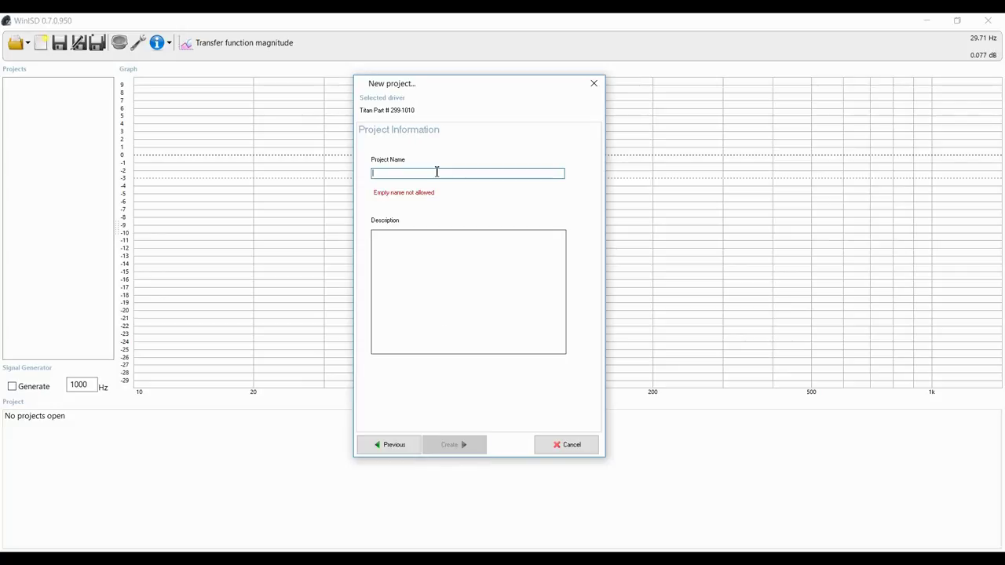
type("Titan")
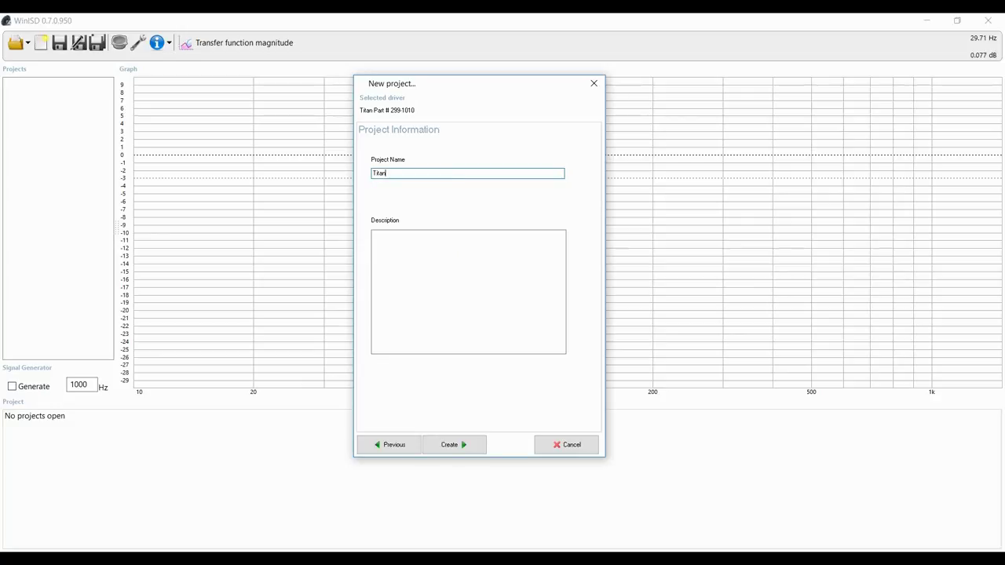
left_click(454, 445)
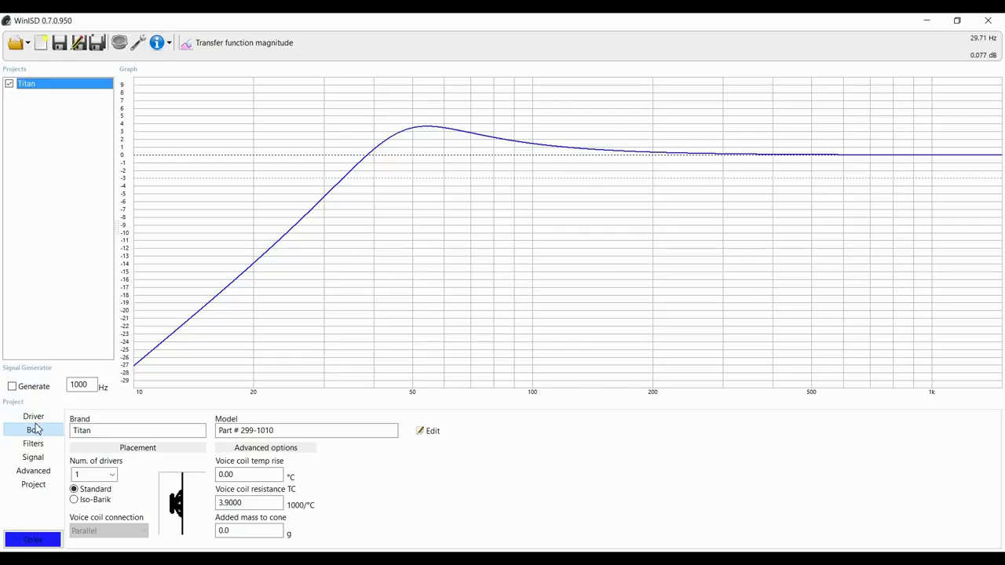
Show the Titan project's Box tab with its 5.370 ft^3 closed enclosure
left_click(36, 430)
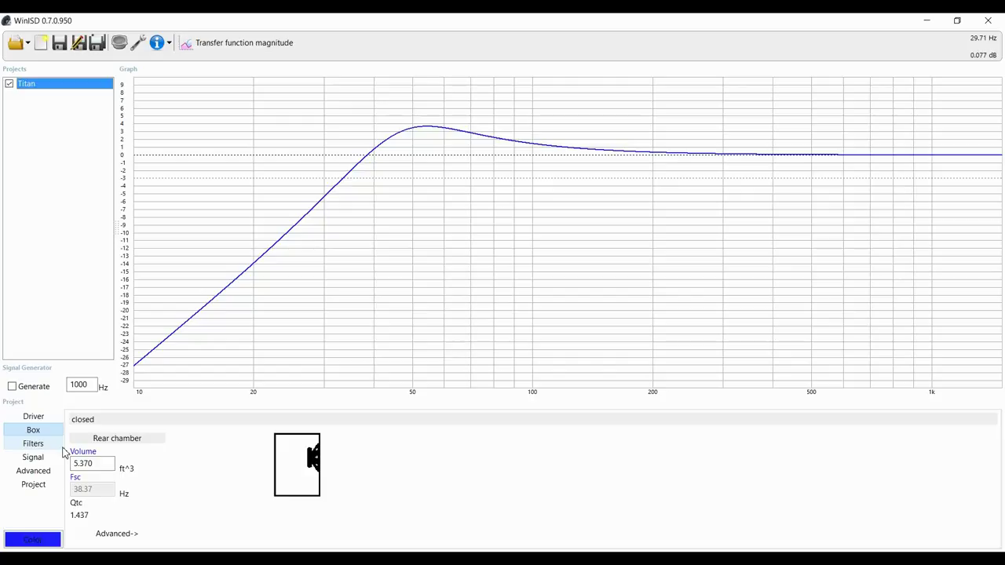
Change the Titan box Volume from 5.370 to 200 ft^3
left_click_drag(106, 464, 53, 425)
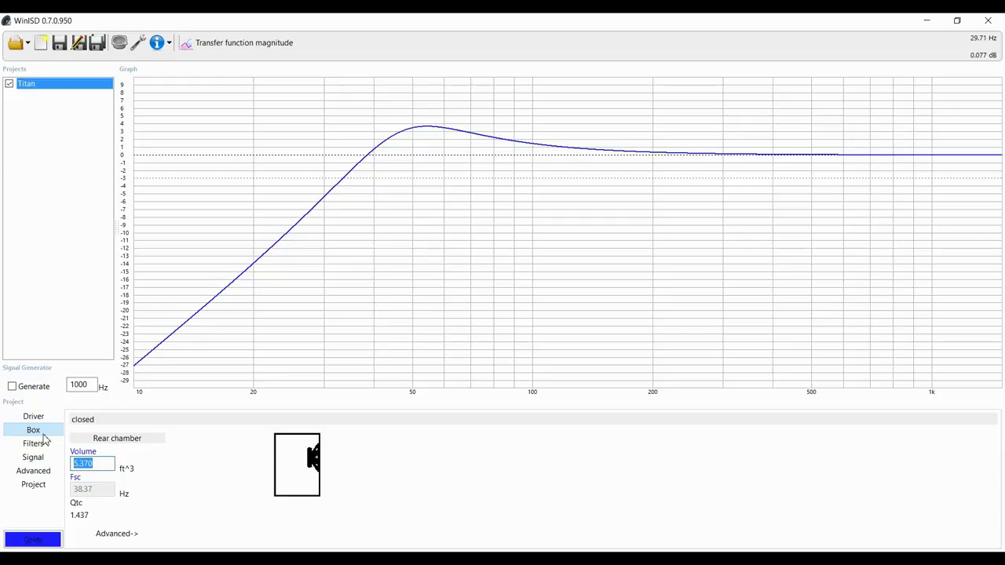
type("200")
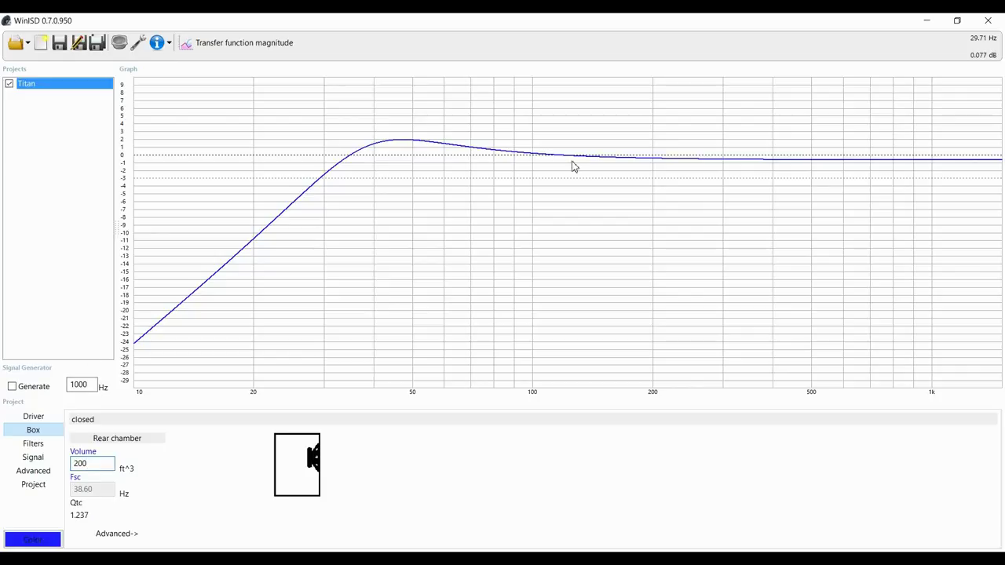
left_click_drag(93, 461, 2, 468)
type("5")
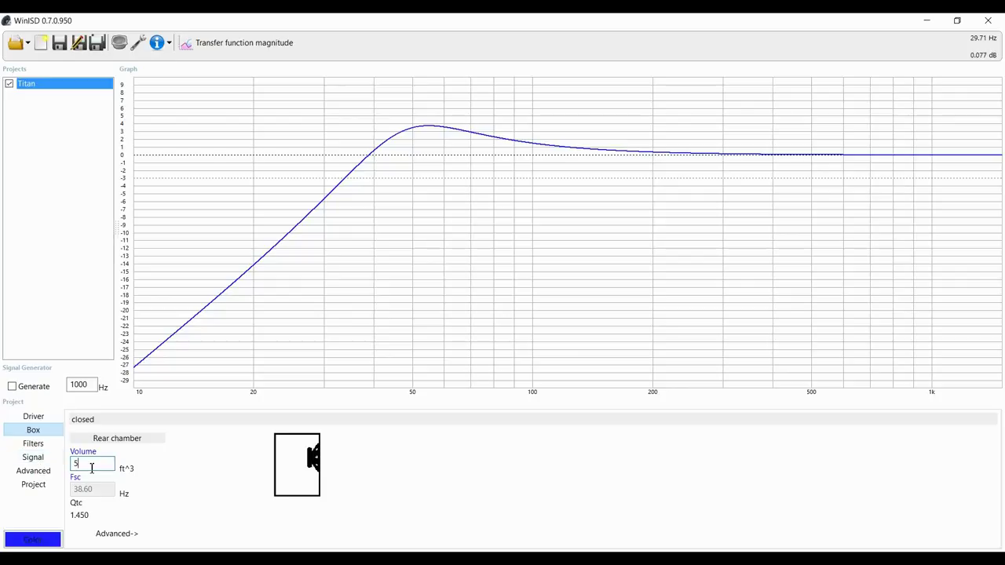
type("200")
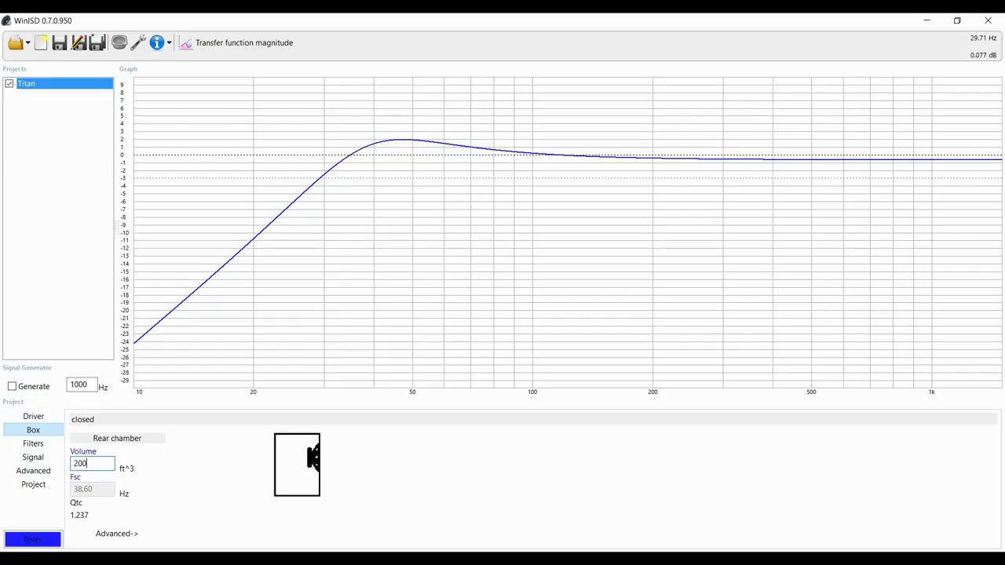
double_click(98, 466)
Start another new project with the Dayton RSS210HO-4 driver
left_click(40, 47)
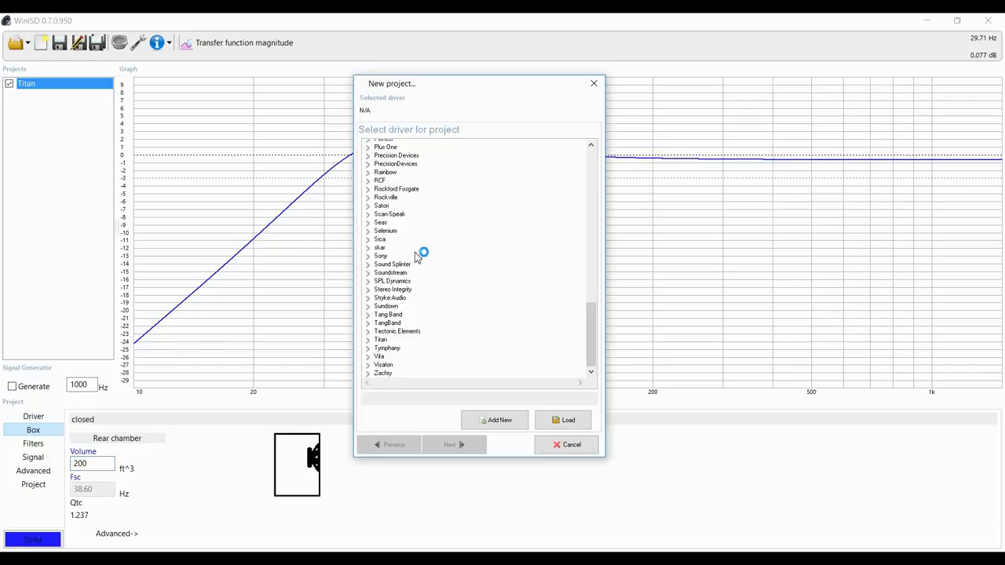
scroll(422, 258, "up", 9)
scroll(418, 264, "up", 10)
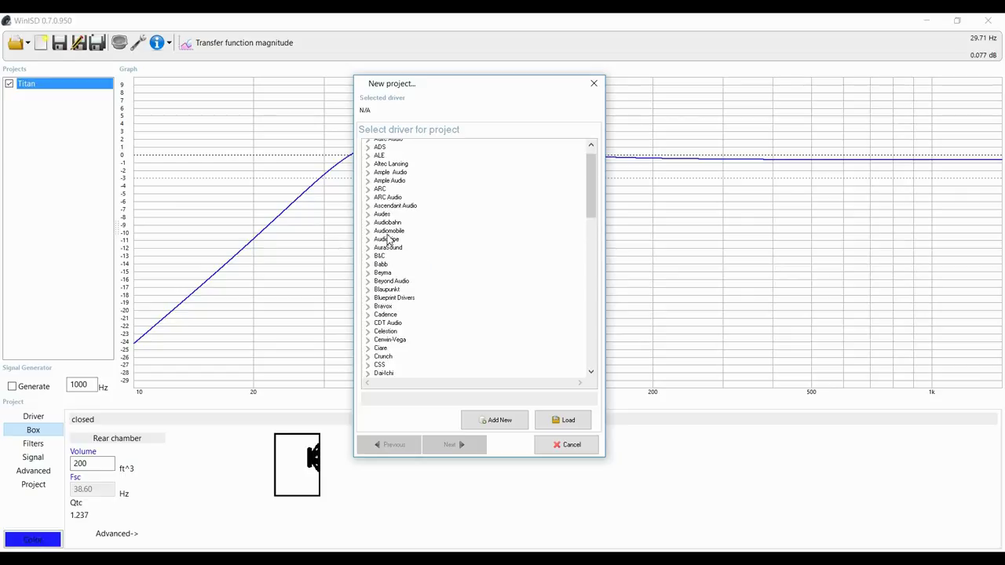
scroll(392, 267, "down", 5)
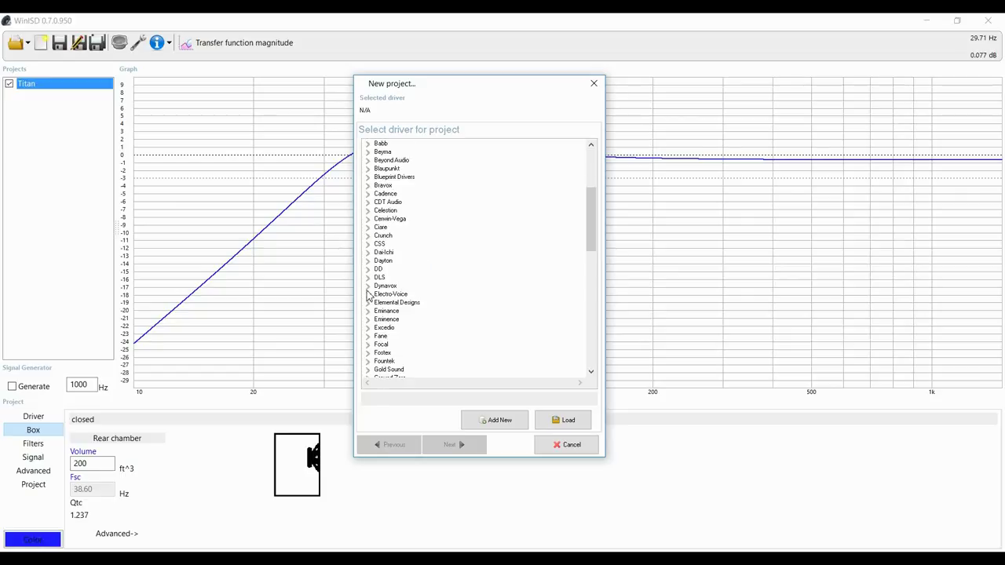
left_click(368, 260)
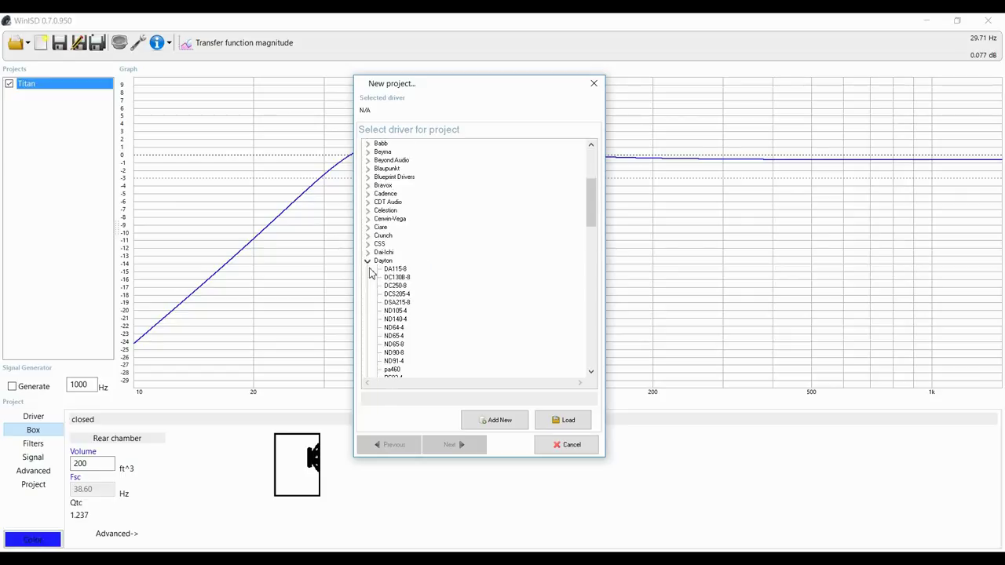
scroll(396, 306, "down", 4)
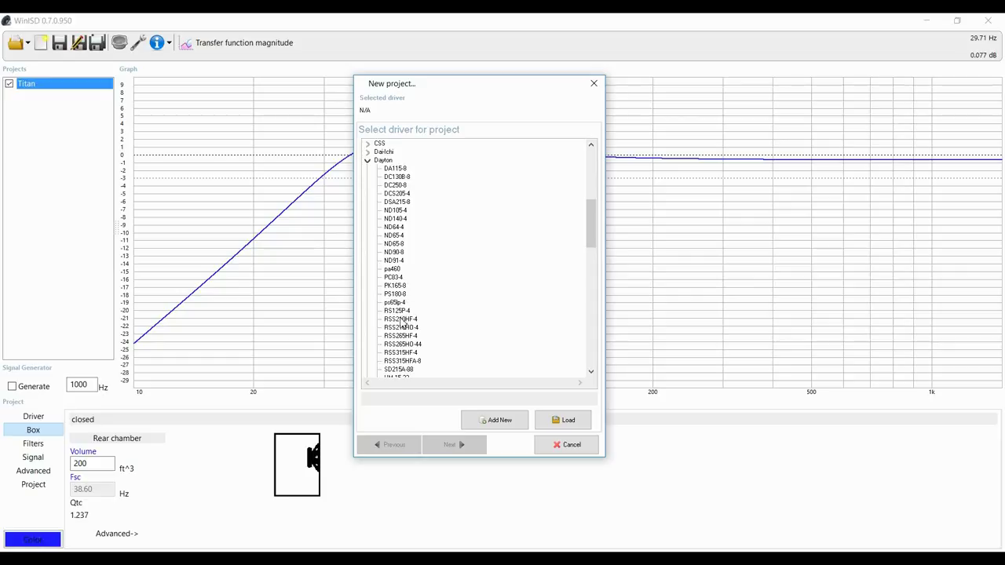
scroll(407, 320, "down", 1)
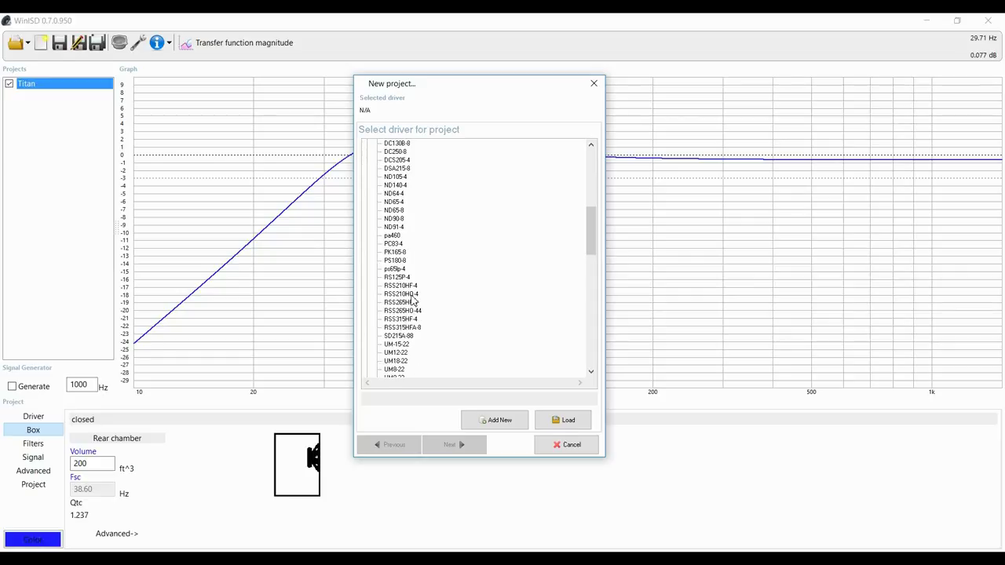
left_click(412, 294)
Choose a closed box with the 0.707 Max flat alignment and name it 'Dayton sealed'
left_click(454, 444)
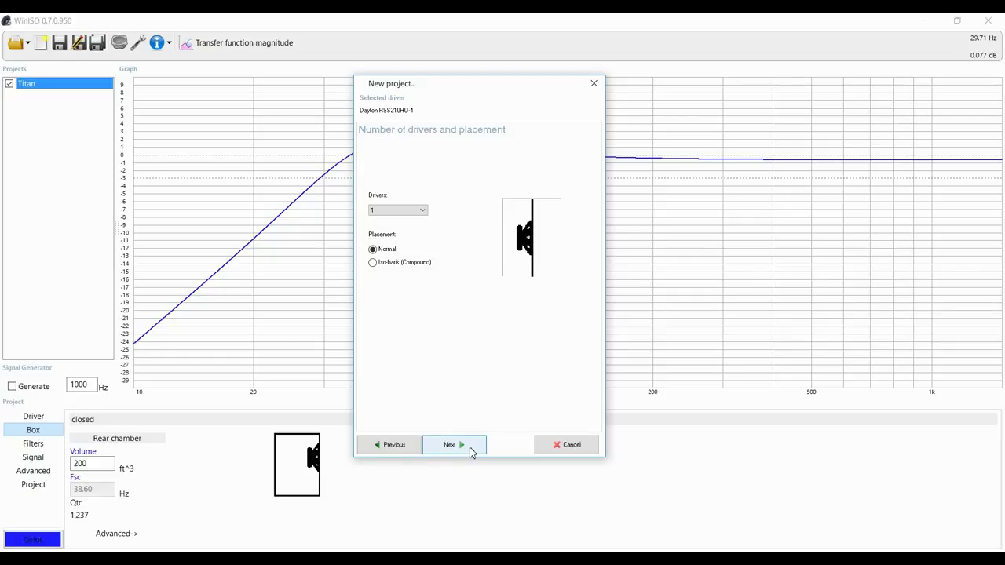
left_click(471, 453)
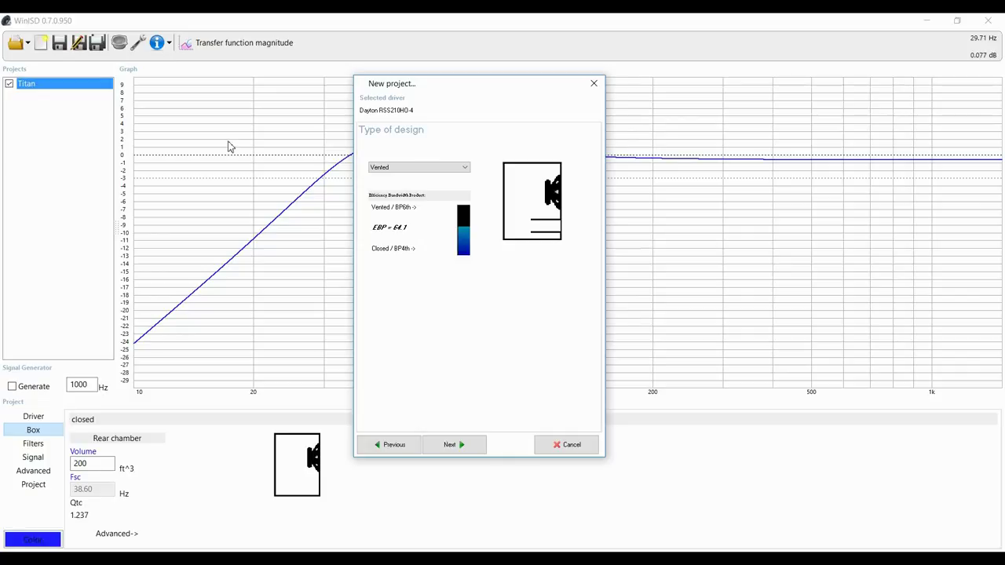
left_click(460, 167)
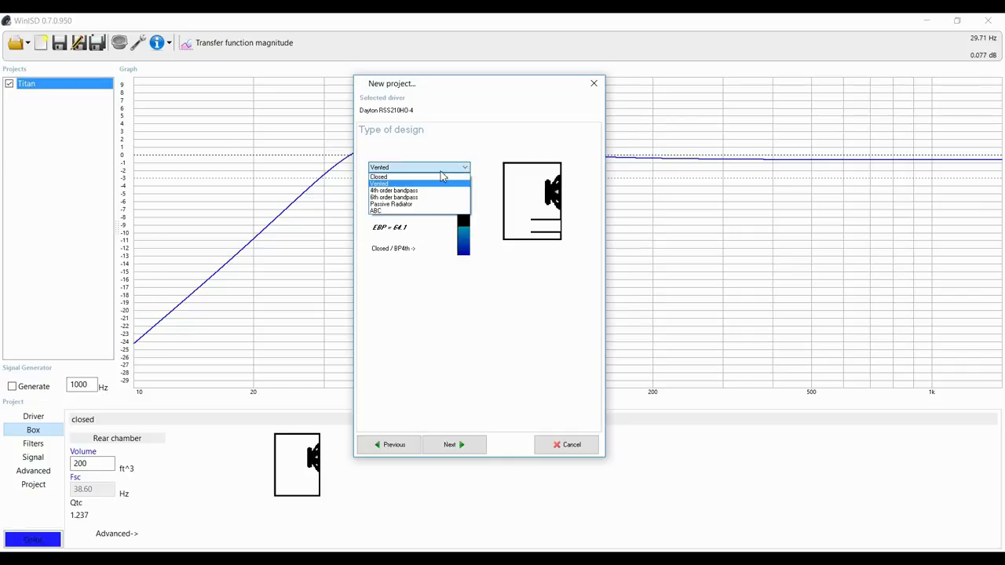
left_click(439, 177)
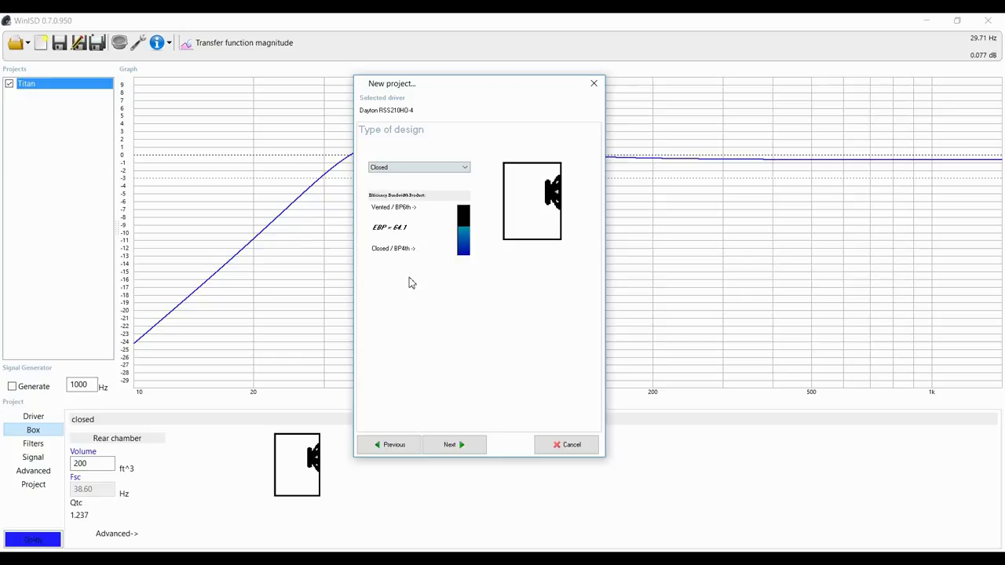
left_click(465, 452)
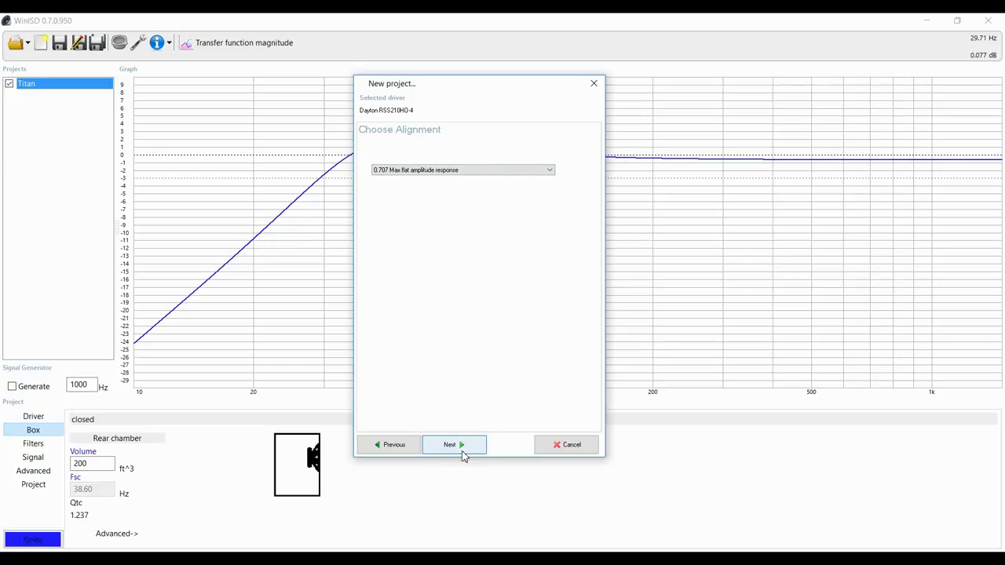
left_click(463, 448)
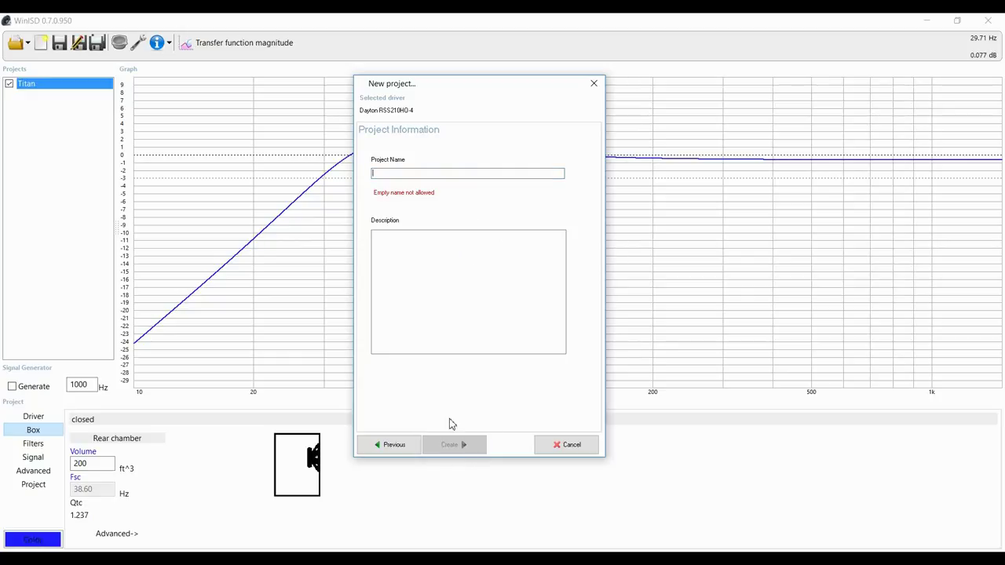
type("Dayt")
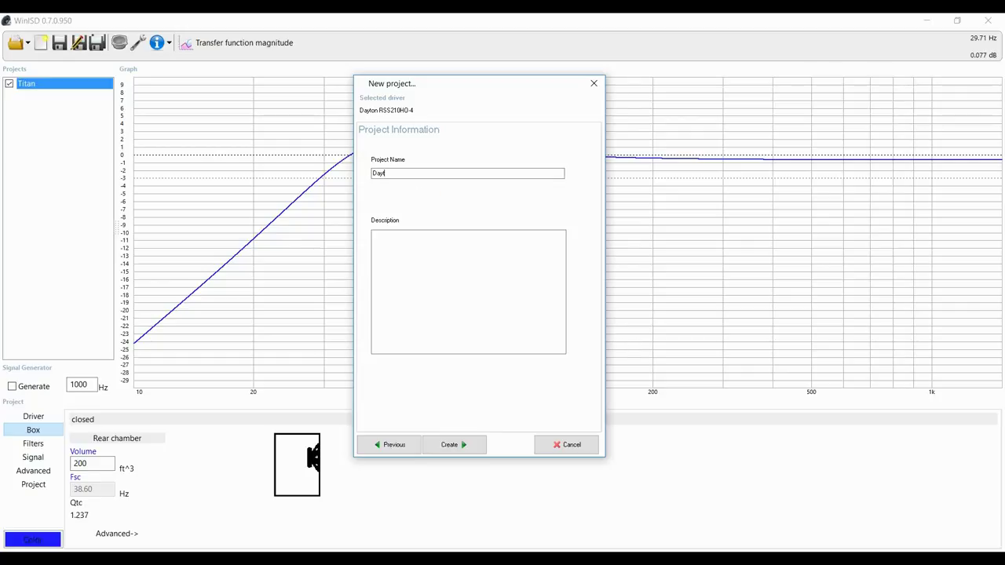
type("on csea")
key("BackSpace")
key("BackSpace")
key("BackSpace")
key("BackSpace")
type("sealed")
Create the Dayton sealed project and draw its curve in green
left_click(456, 442)
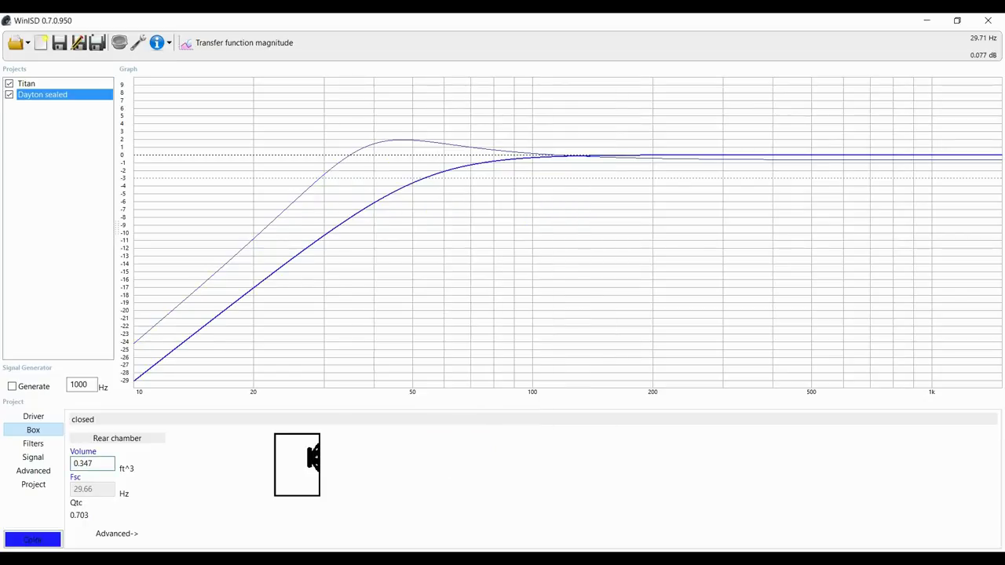
left_click(44, 543)
left_click(56, 185)
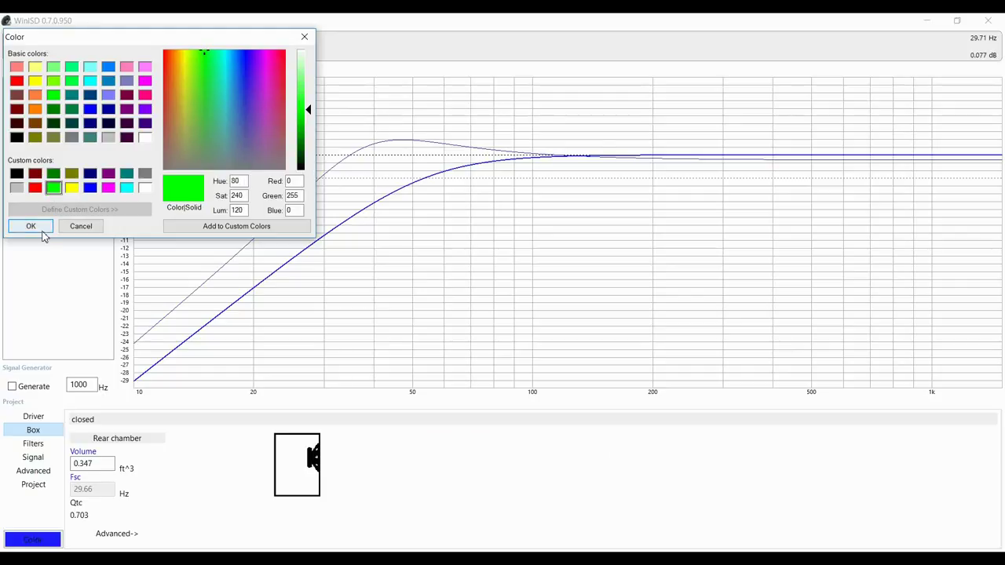
left_click(35, 223)
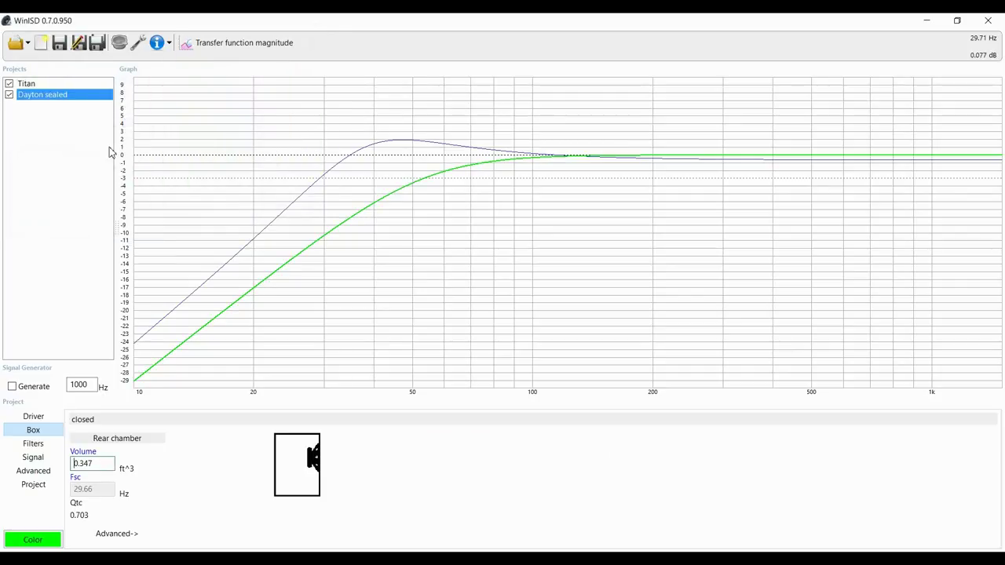
Compare -3 dB points on the Titan and green curves, then select the 0.347 volume
left_click(36, 85)
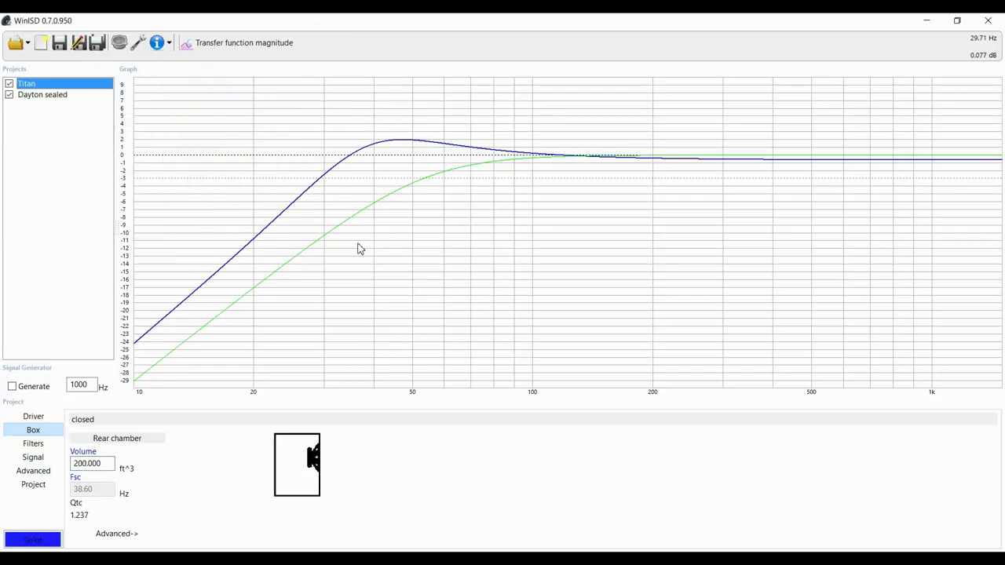
left_click(321, 182)
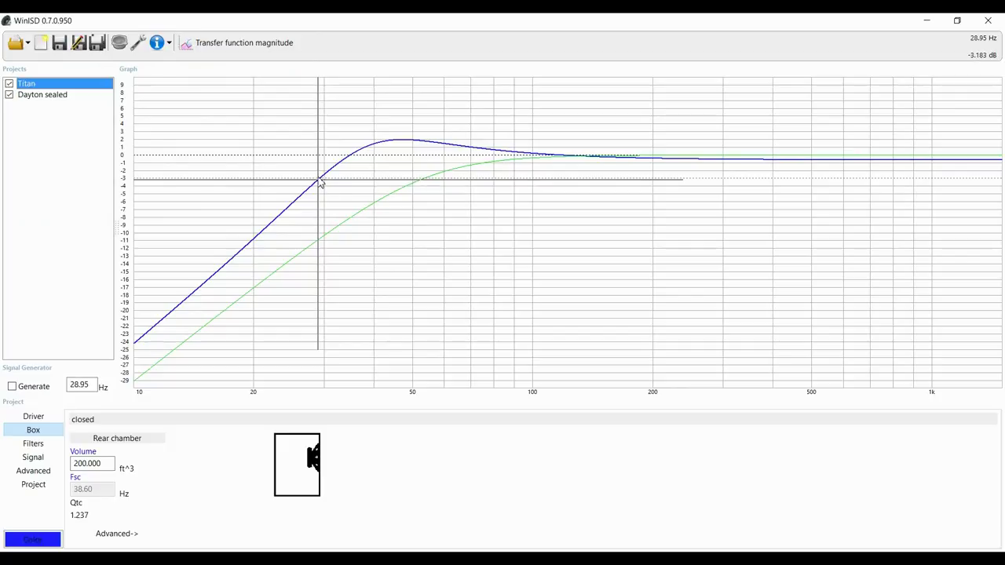
left_click(321, 181)
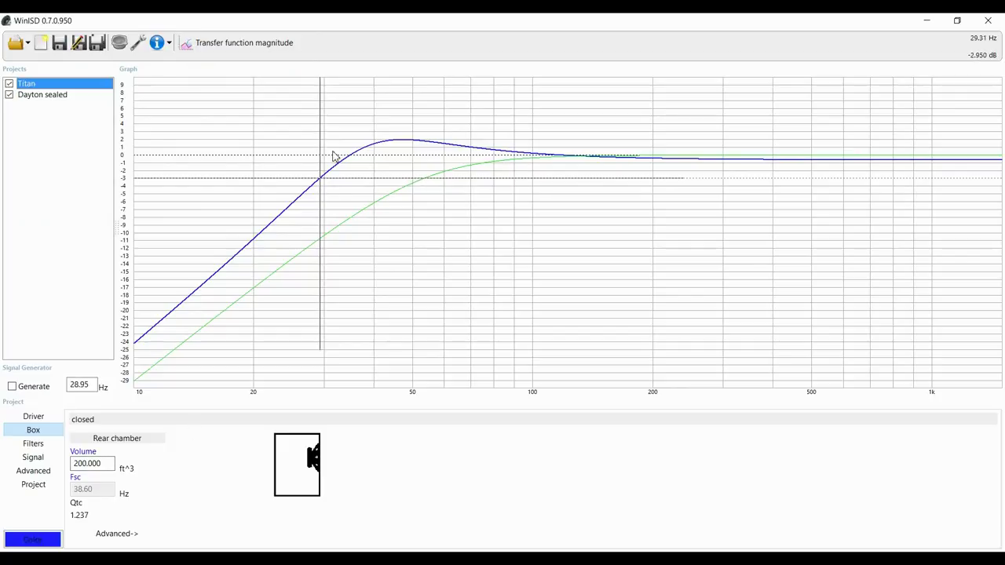
left_click(36, 96)
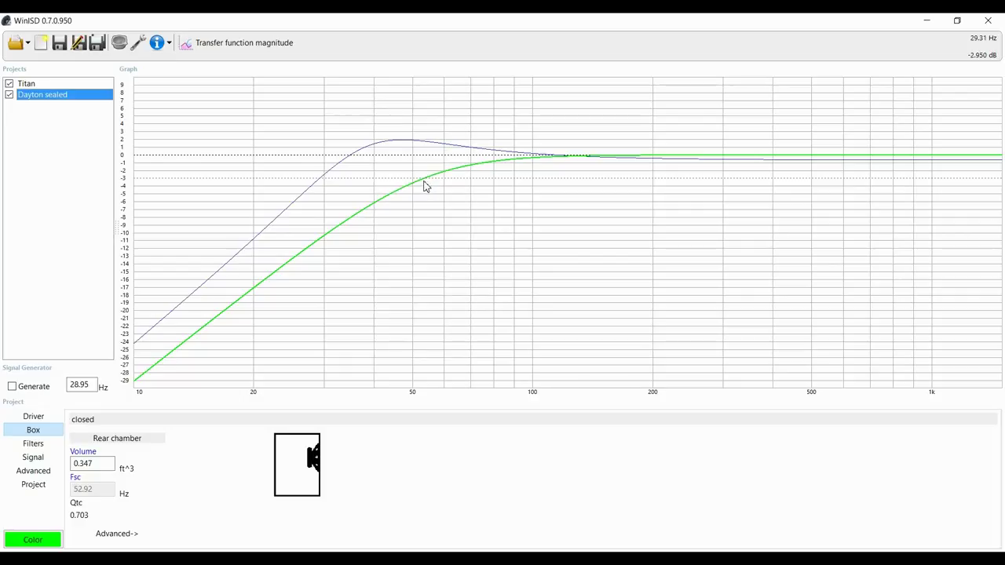
left_click(426, 179)
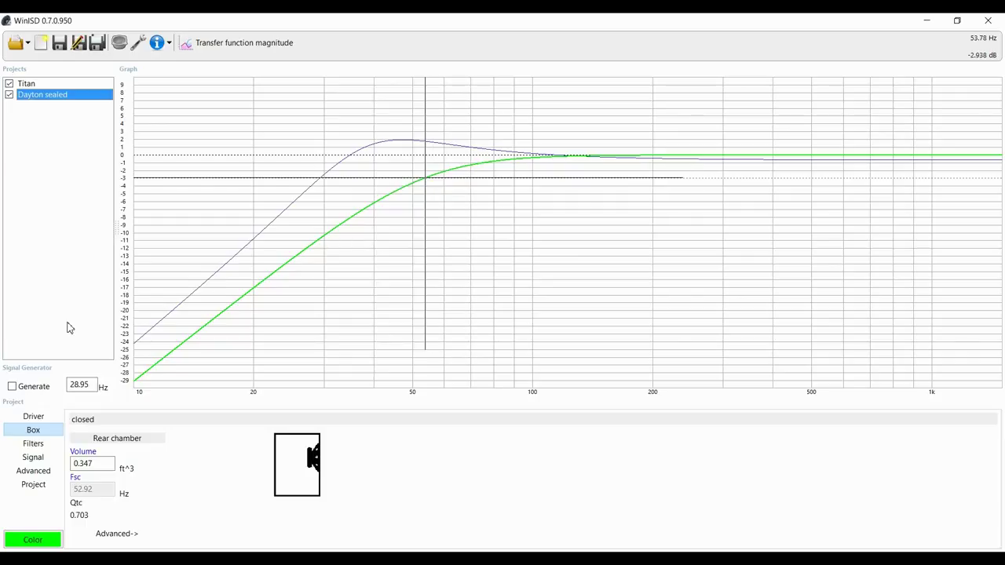
double_click(93, 463)
left_click(102, 464)
Change the Dayton sealed box Volume to 200 ft^3
double_click(98, 464)
type("200")
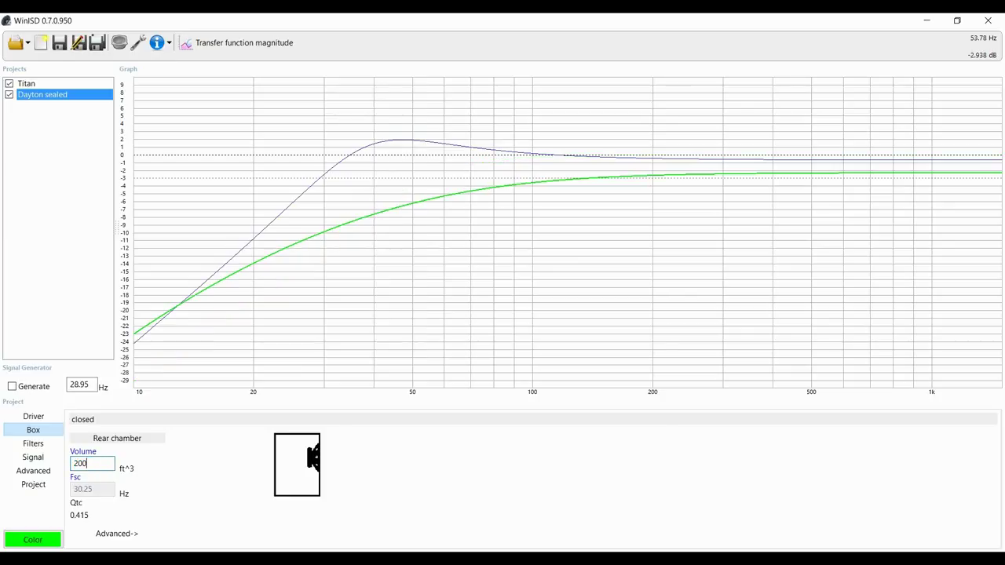
key("Return")
Start a new project using the Dayton RSS210HO-4 driver
left_click(41, 42)
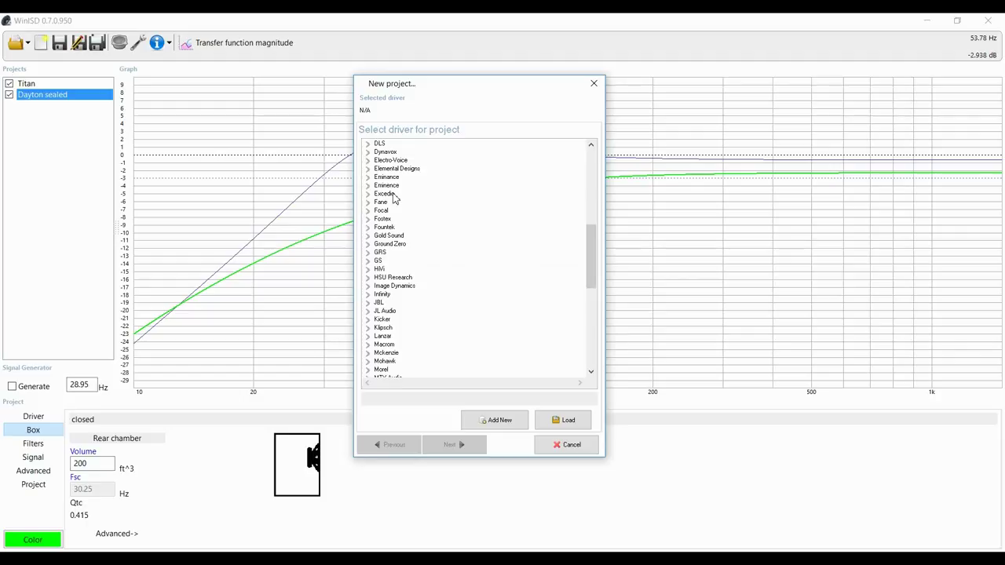
scroll(393, 200, "up", 1)
left_click(367, 160)
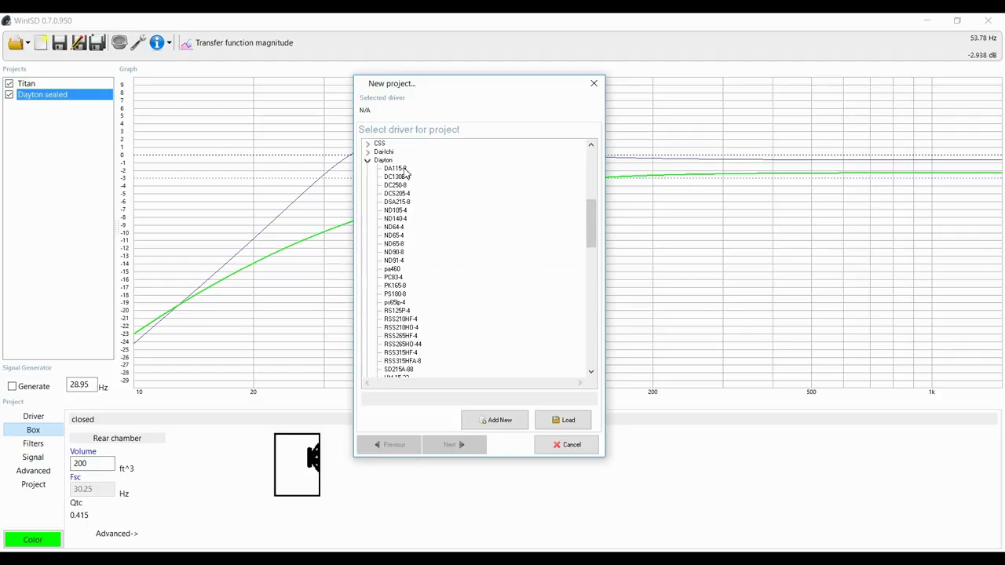
left_click(405, 328)
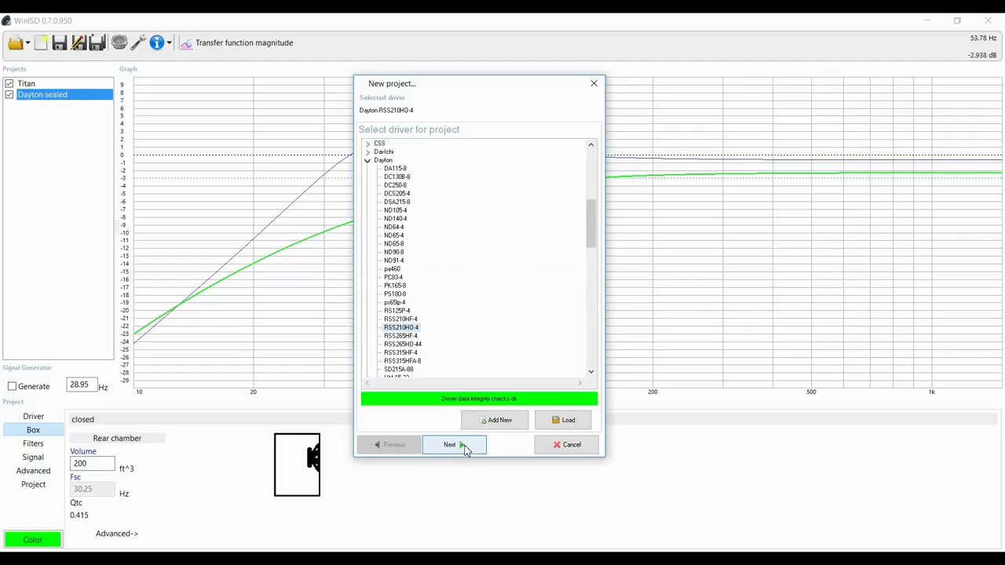
left_click(465, 446)
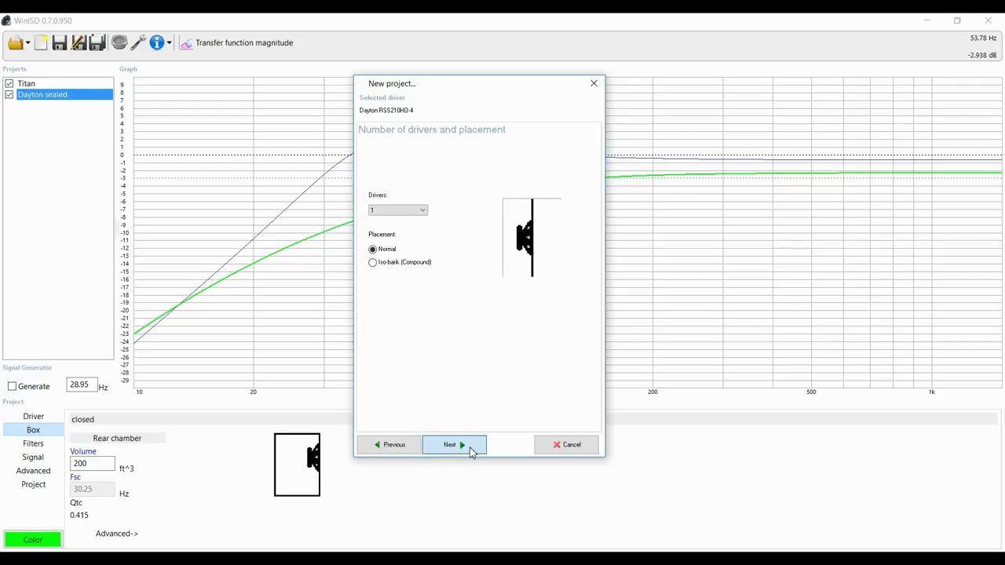
Keep one driver in a vented box with the C4/SC4 Chebyshev alignment, and name the project 'Dayton'
left_click(471, 453)
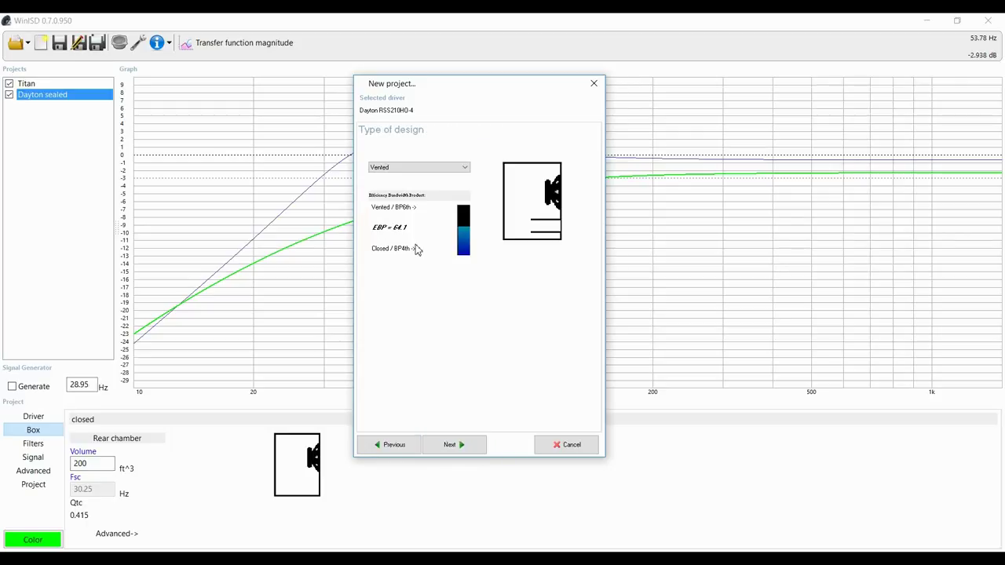
left_click(465, 448)
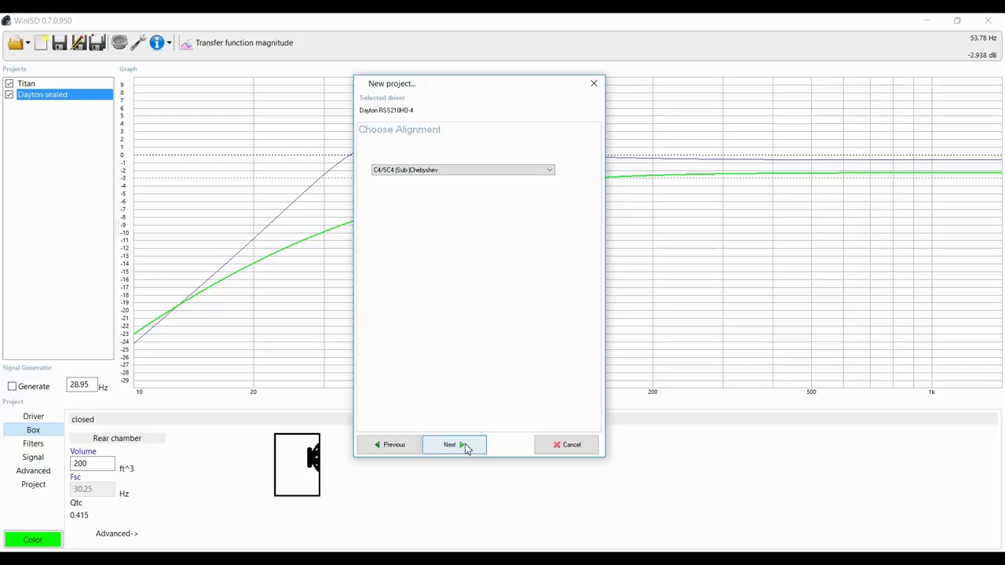
left_click(465, 446)
type("D")
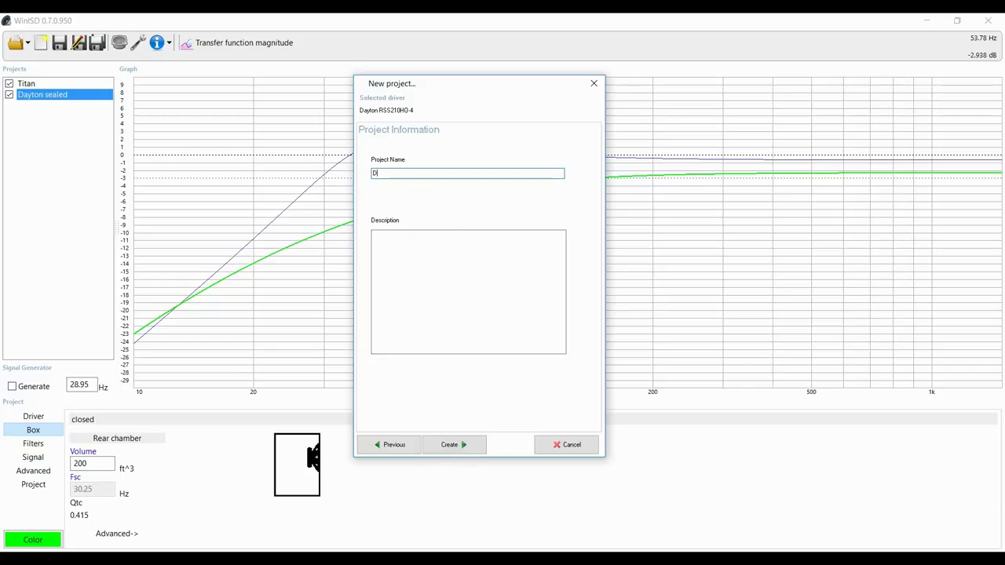
type("ayton")
key("Return")
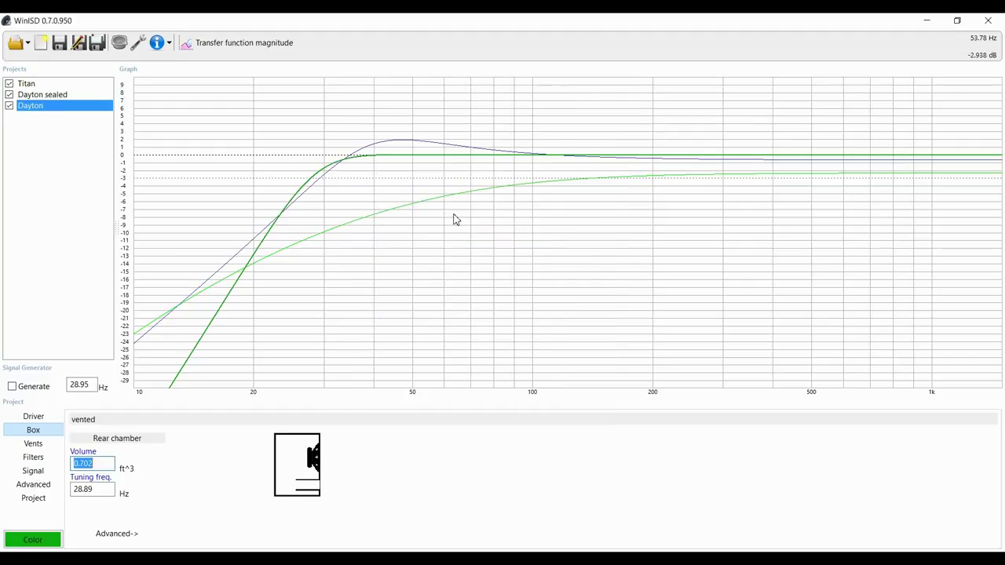
Mark the vented curve's -3 dB point and set the Dayton curve colour to red
left_click(310, 181)
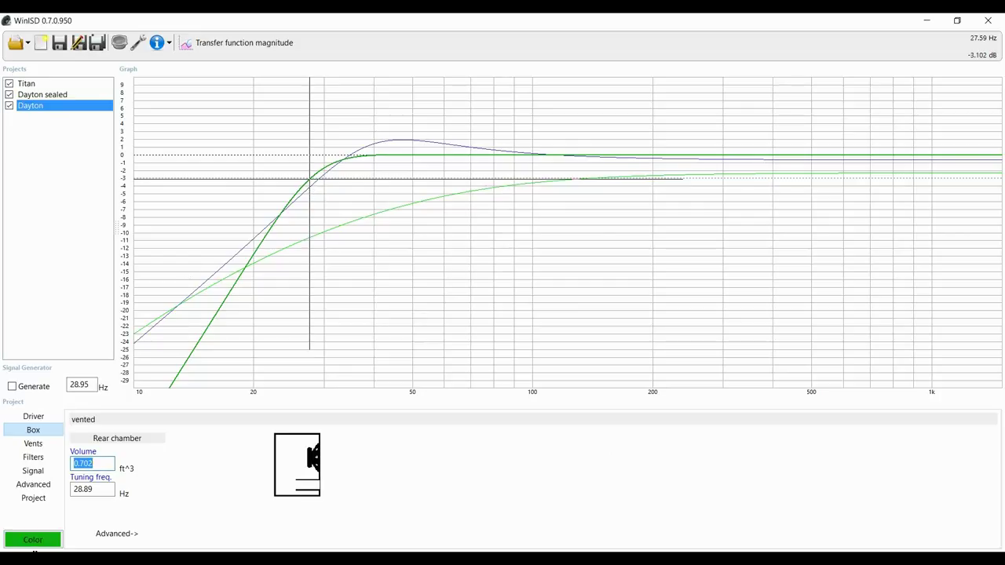
left_click(38, 542)
left_click(33, 190)
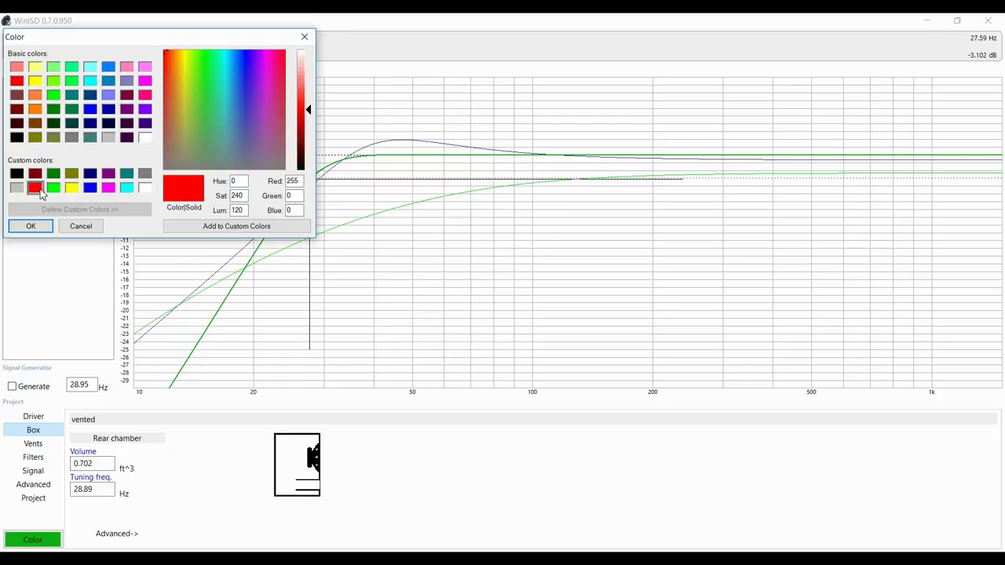
left_click(37, 226)
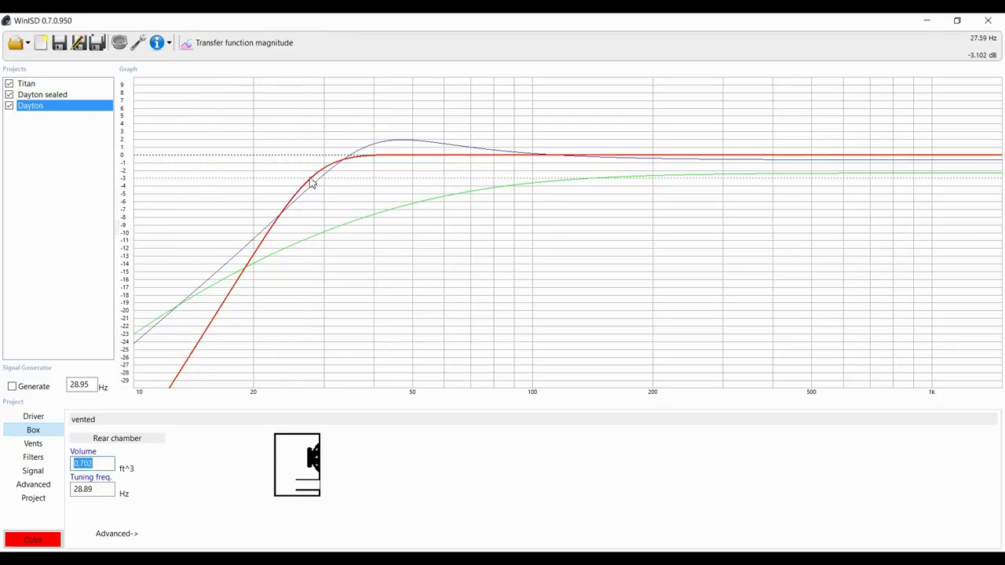